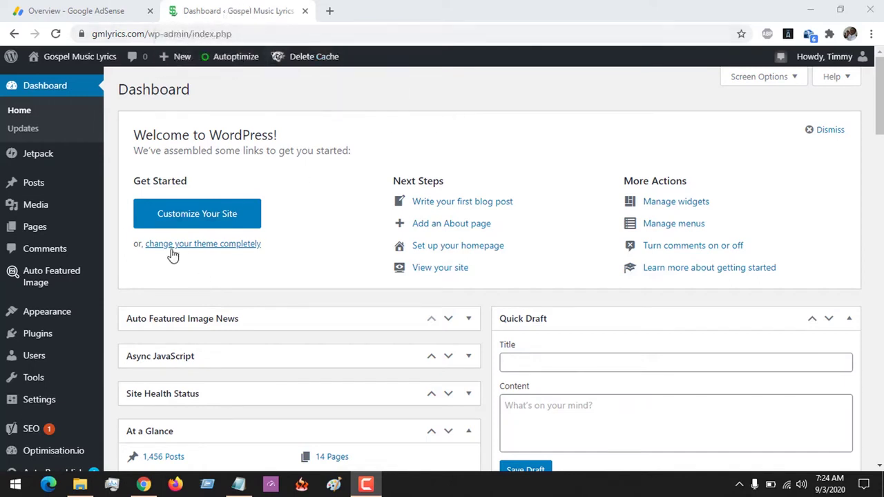
- Search the plugin directory for adinserter and confirm Ad Inserter is already active
mouse_move(40, 334)
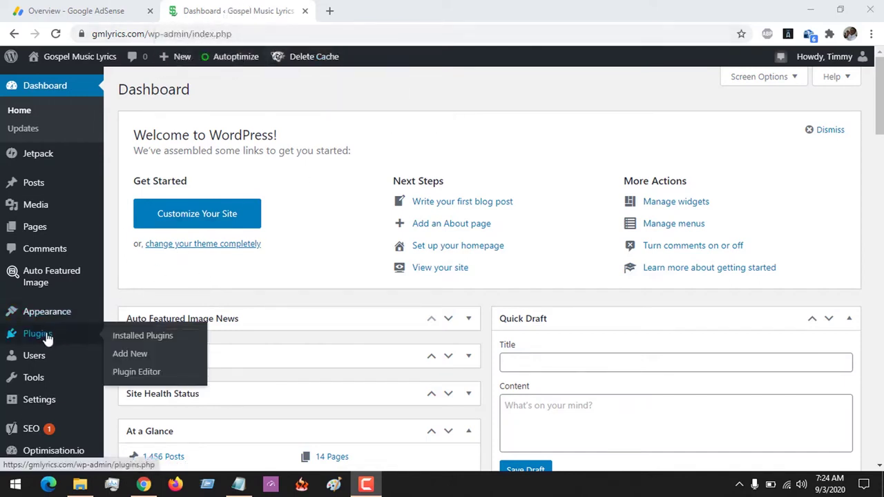
left_click(125, 359)
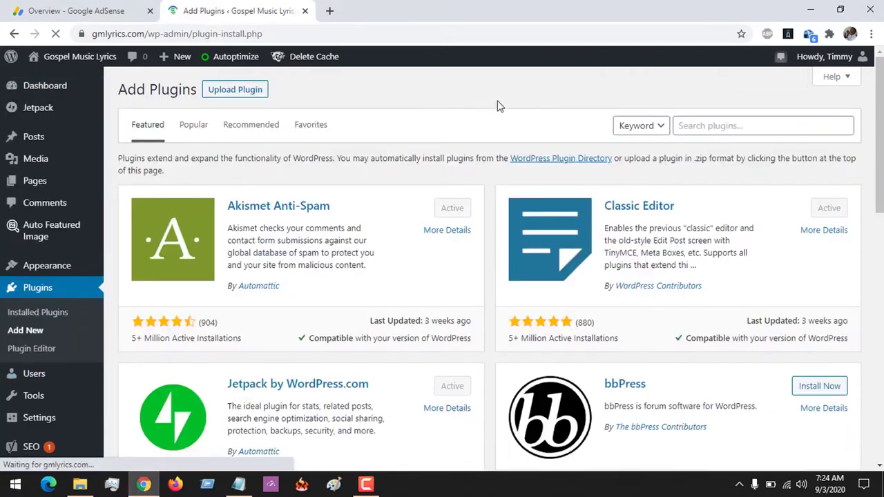
left_click(693, 125)
type("a")
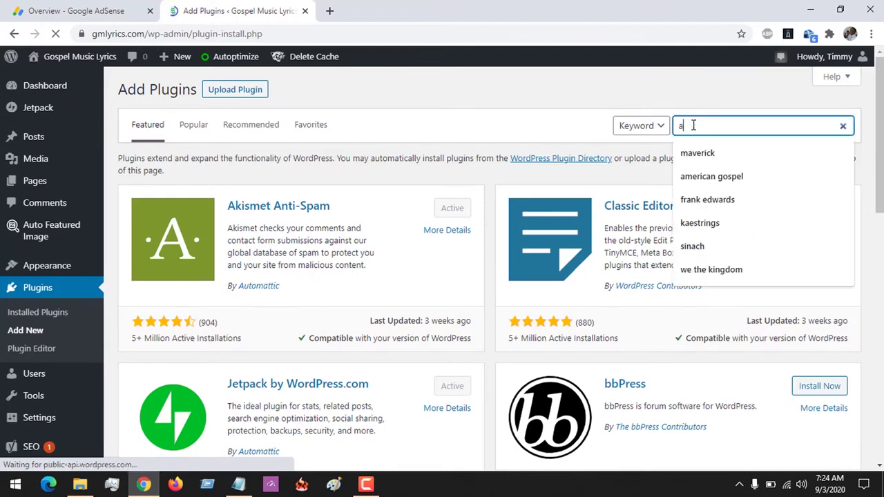
type("dinsert")
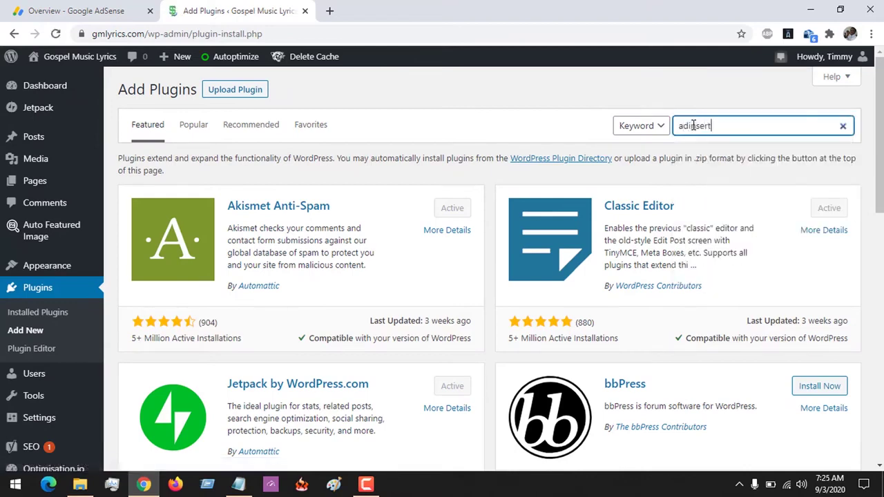
type("er")
key("Return")
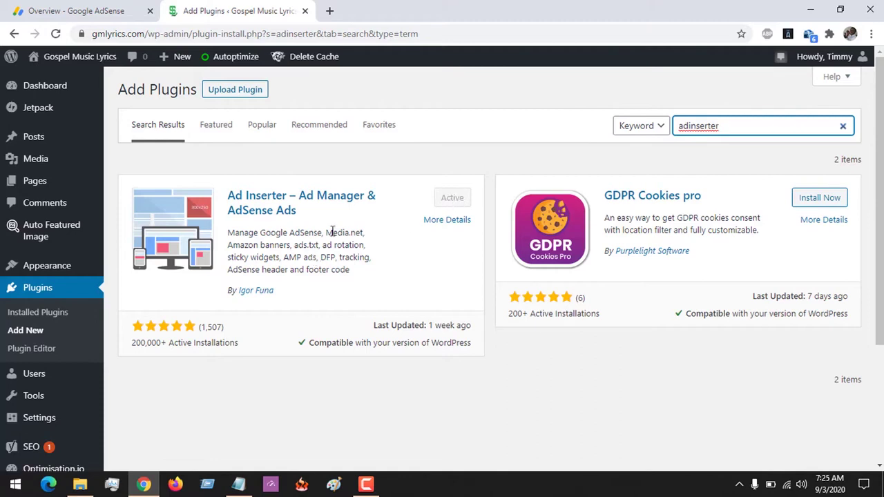
left_click(104, 7)
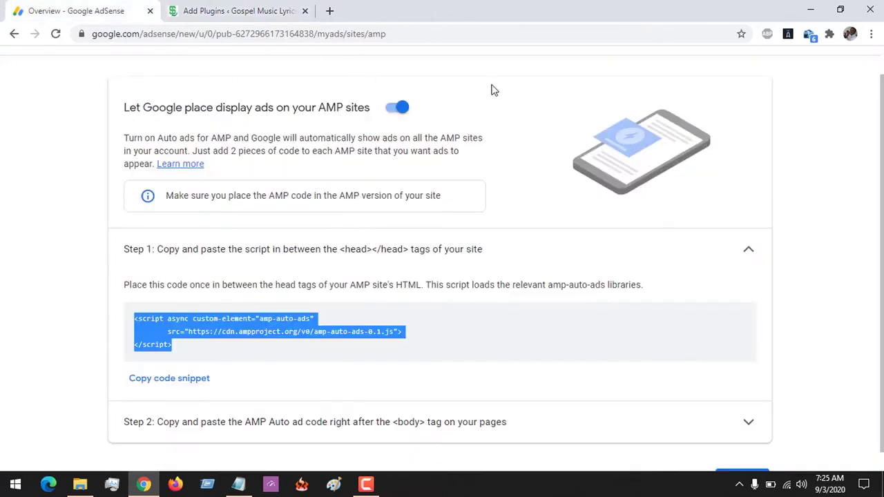
- Close the AdSense AMP code page and expand the Ads section in the sidebar
left_click(27, 92)
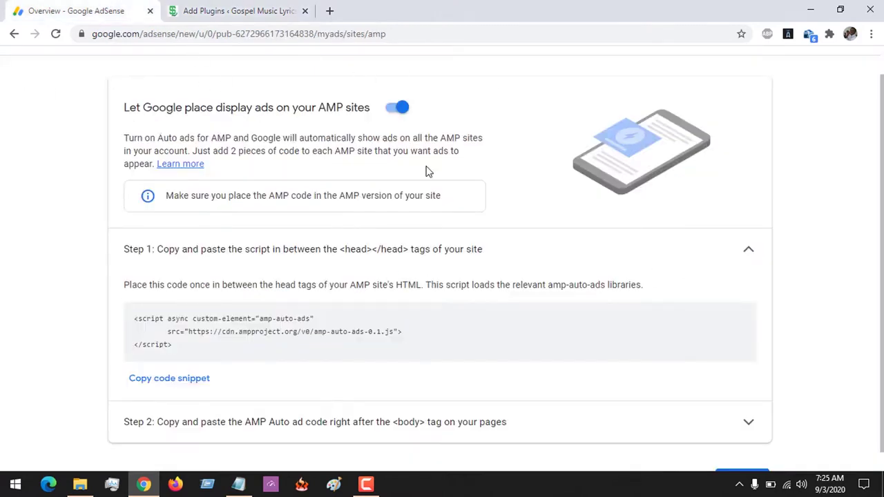
scroll(601, 163, "up", 1)
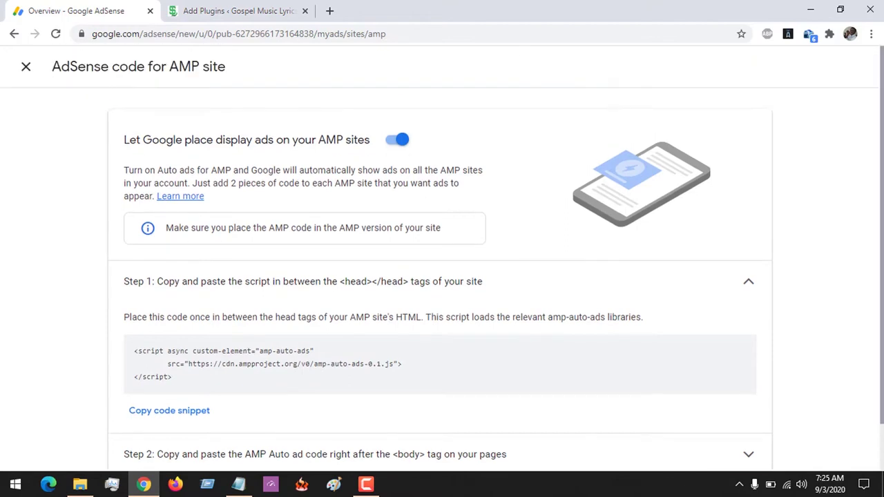
left_click(29, 69)
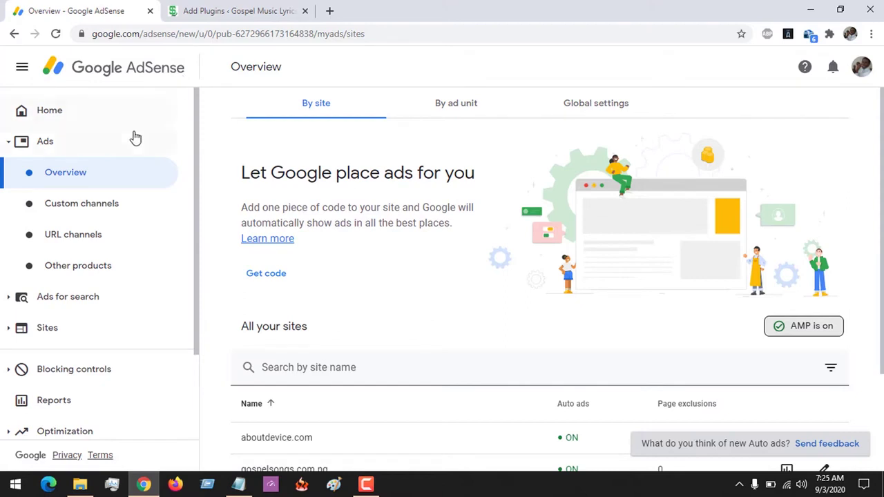
left_click(42, 146)
left_click(41, 148)
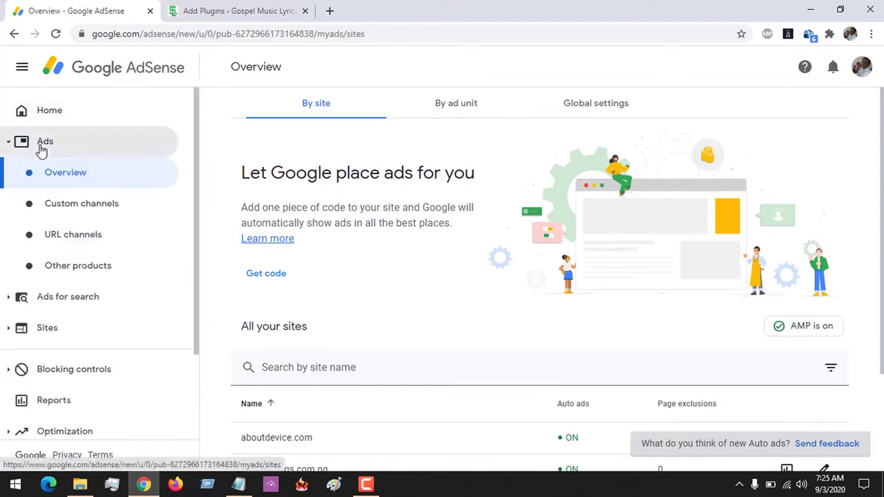
left_click(41, 146)
left_click(41, 146)
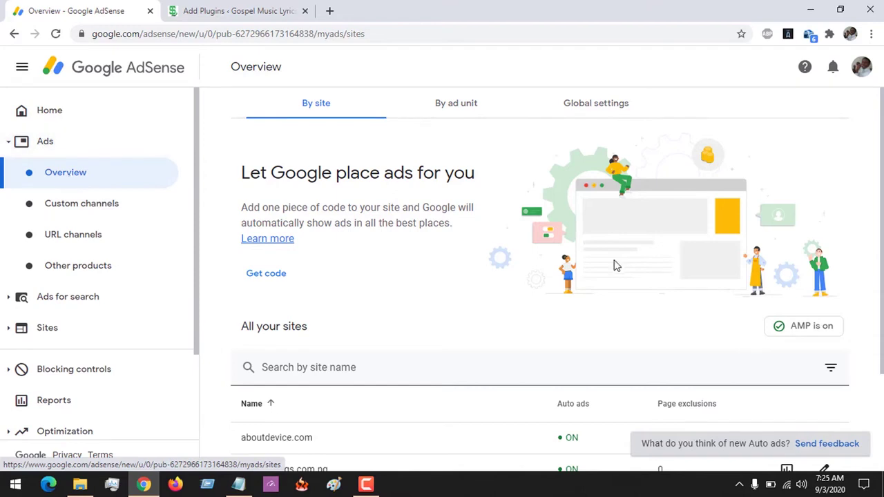
scroll(871, 148, "down", 1)
scroll(881, 136, "up", 1)
- Open the AMP site's AdSense code and select the Step 1 auto-ads head script
left_click(805, 334)
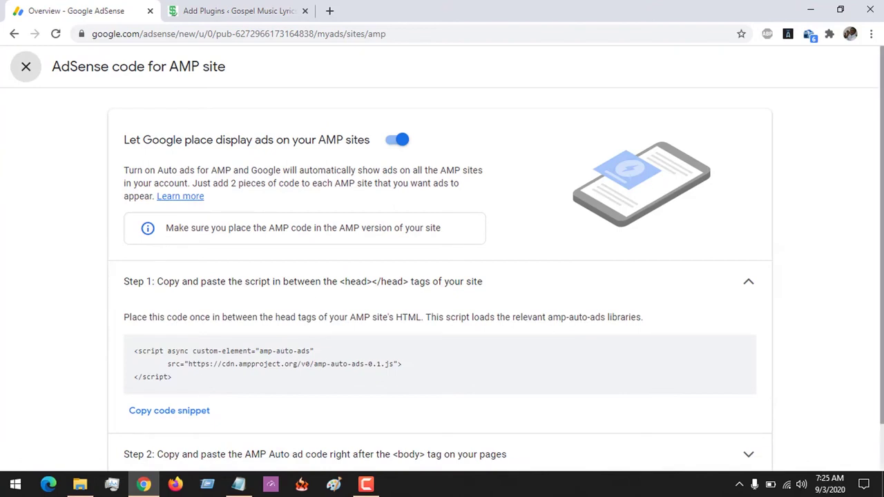
scroll(881, 156, "down", 1)
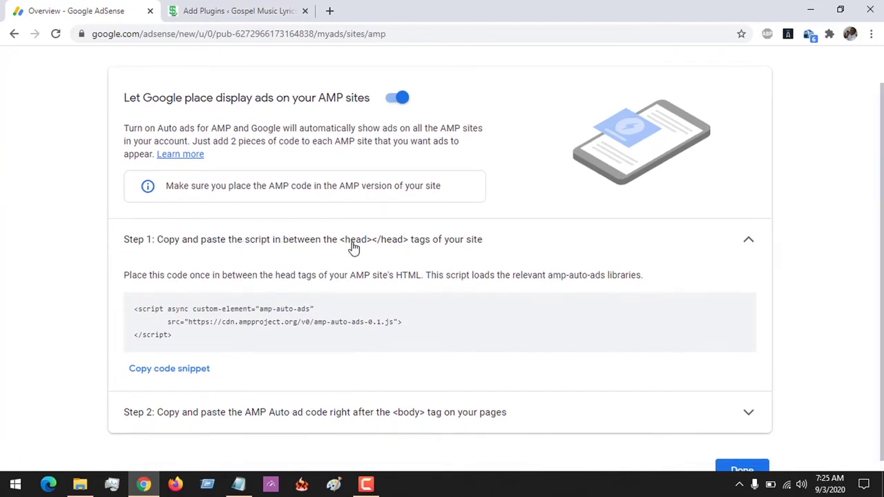
left_click_drag(410, 241, 340, 243)
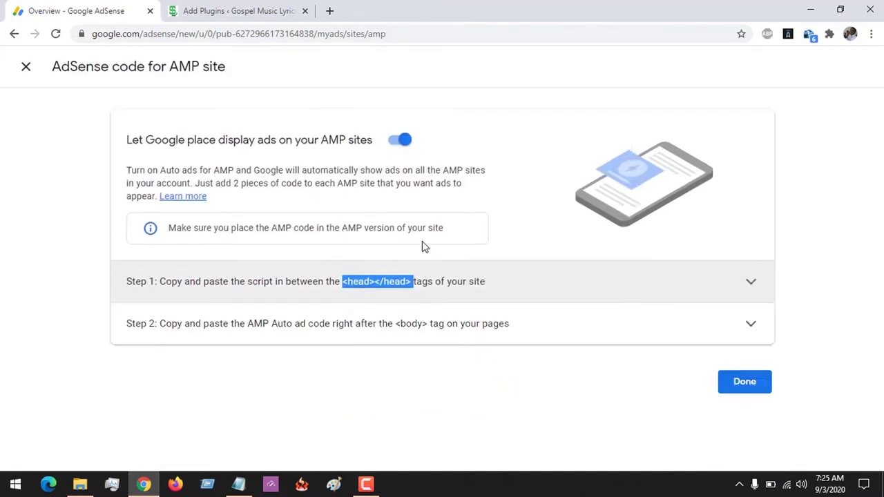
left_click(408, 283)
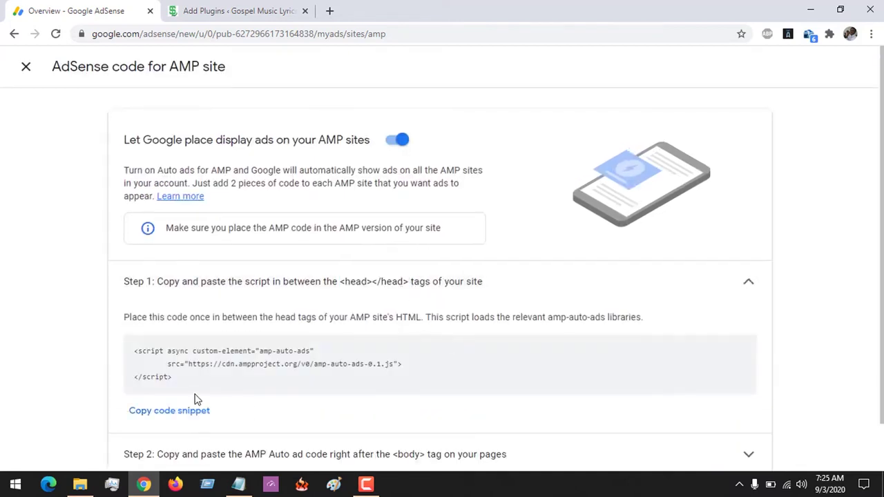
left_click_drag(178, 386, 134, 355)
key("ctrl+c")
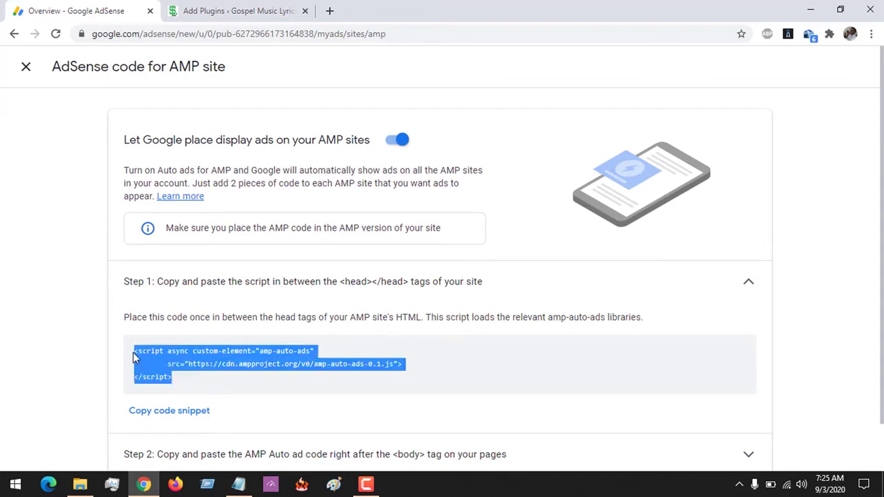
left_click(243, 11)
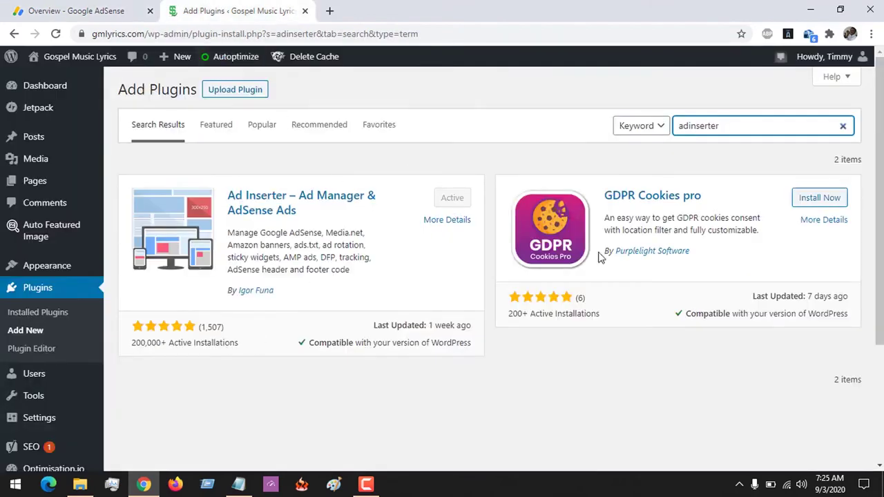
- Open Ad Inserter's general settings from Settings > Ad Inserter and show the Header tab
scroll(602, 258, "down", 3)
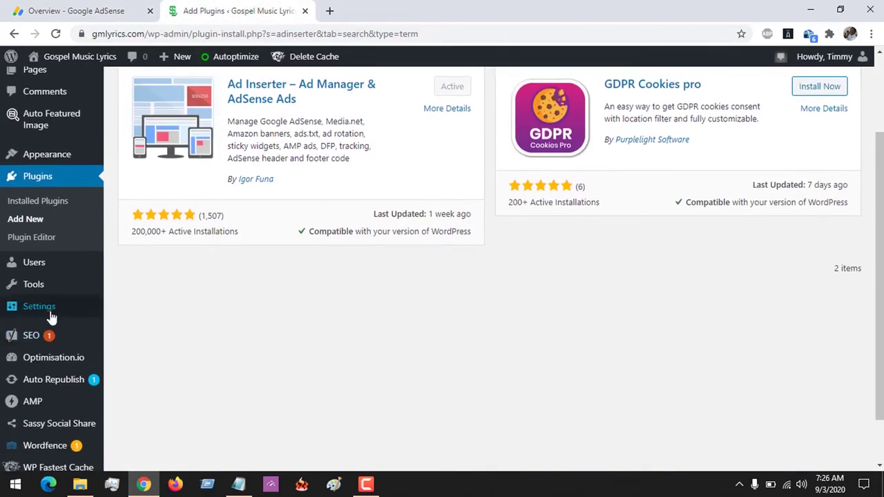
mouse_move(49, 310)
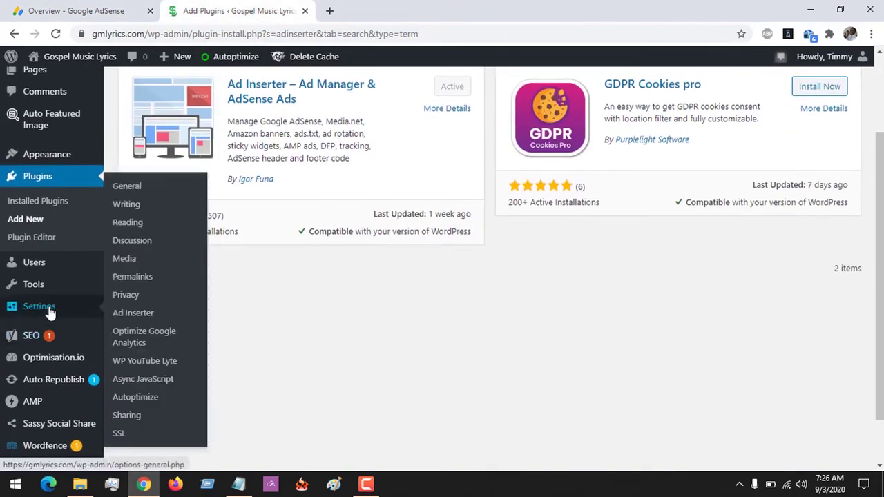
left_click(129, 315)
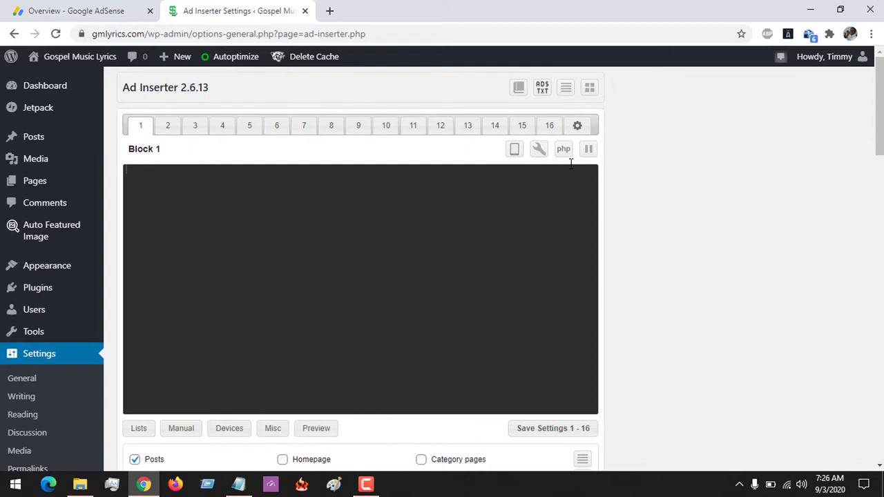
left_click(578, 129)
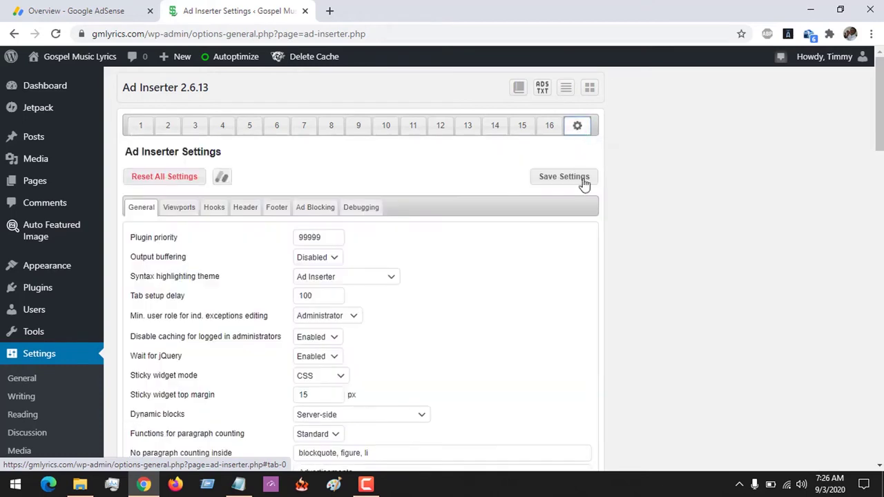
scroll(592, 191, "down", 1)
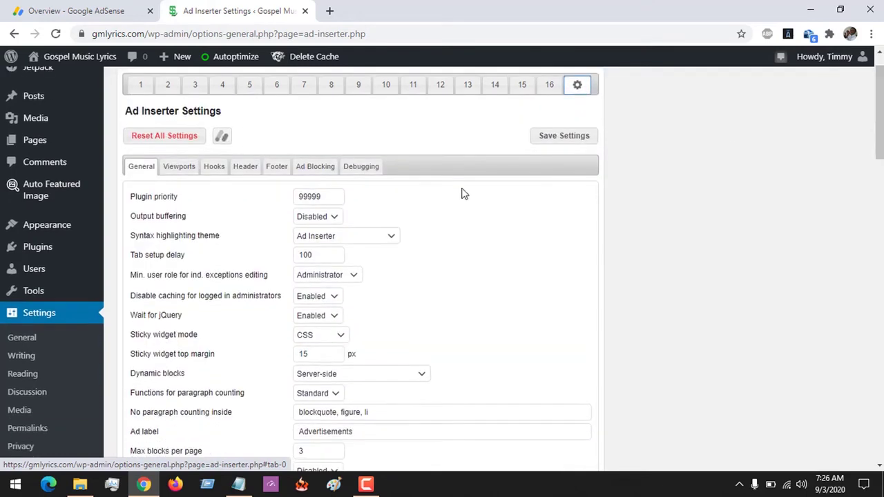
left_click(246, 167)
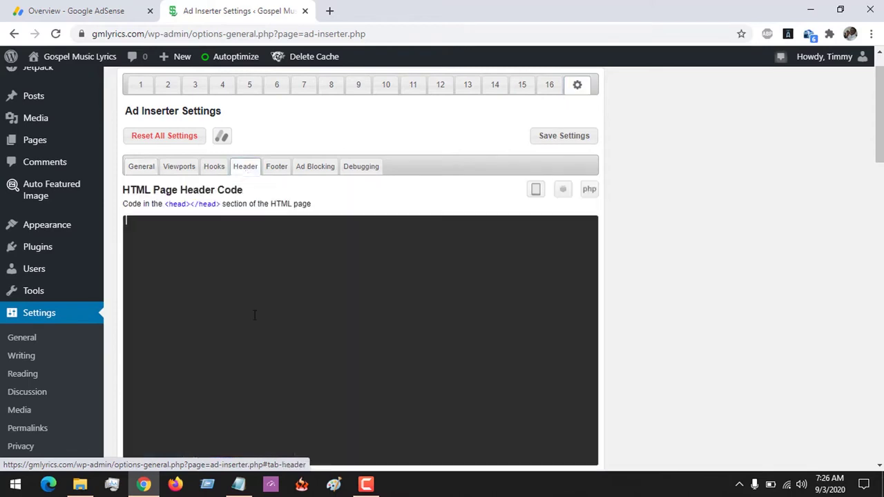
- Paste the AMP auto-ads script below [ADINSERTER AMP] in the header code, enable insertion, and save
key("ctrl+v")
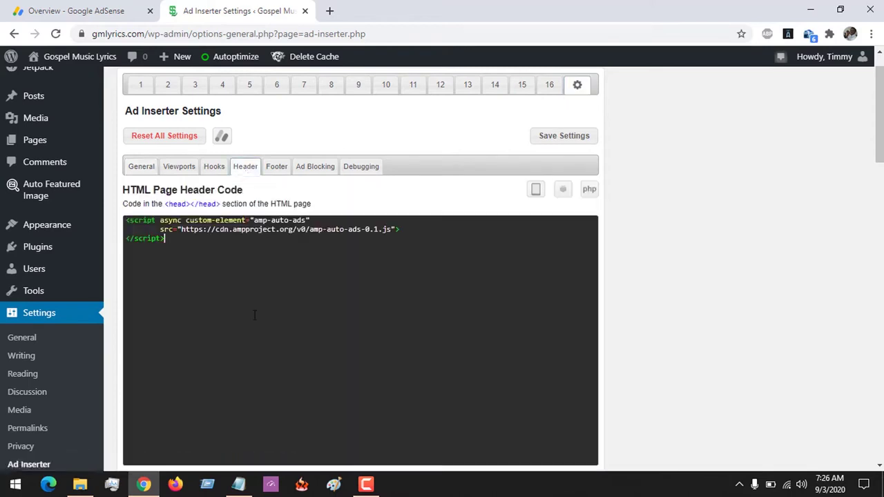
left_click(125, 215)
key("Return")
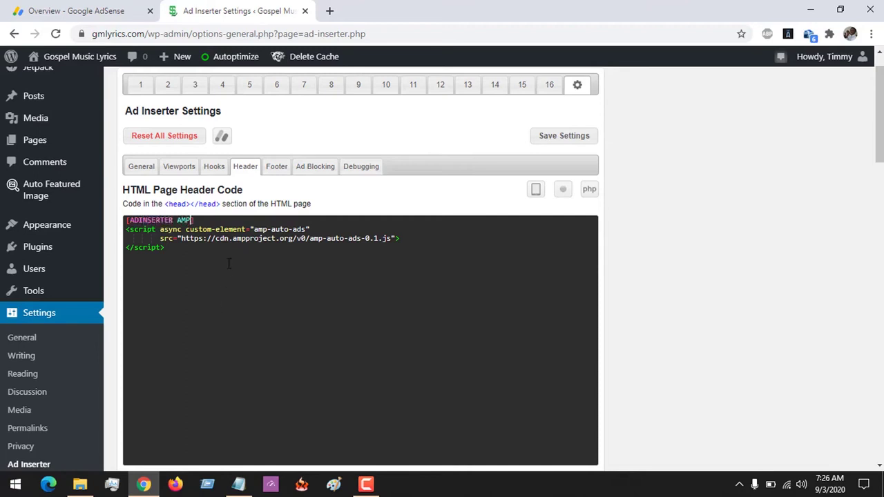
key("shift+Left")
key("shift+Left")
key("shift+Left")
key("shift+Left")
key("shift+Left")
key("shift+Left")
key("shift+Left")
key("shift+Left")
key("shift+Left")
key("shift+Left")
key("shift+Left")
key("shift+Left")
key("shift+Left")
key("shift+Left")
key("shift+Left")
key("shift+Left")
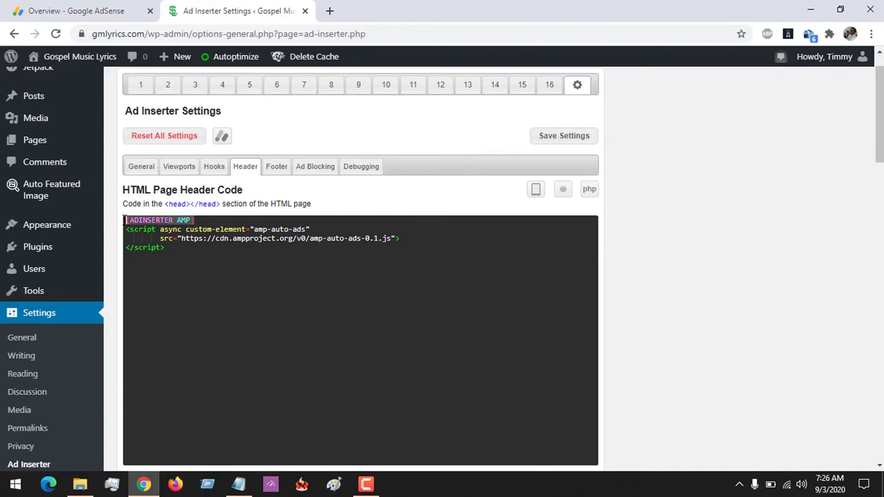
left_click(179, 266)
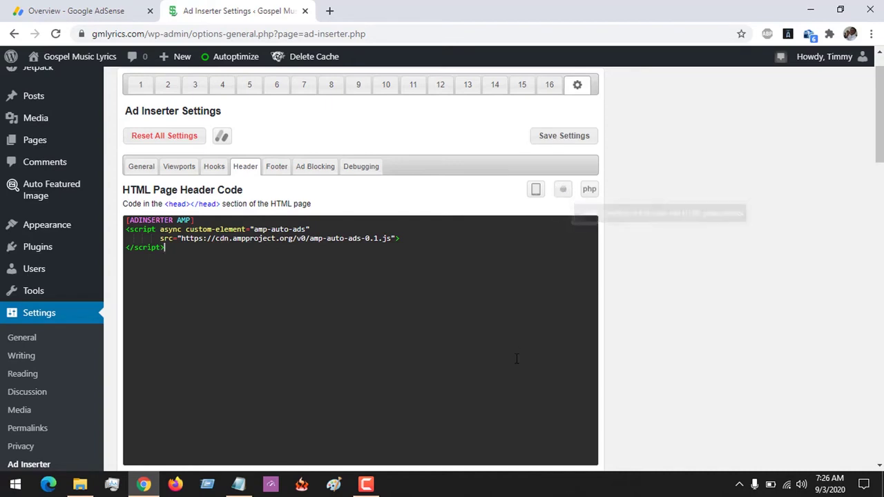
left_click(562, 193)
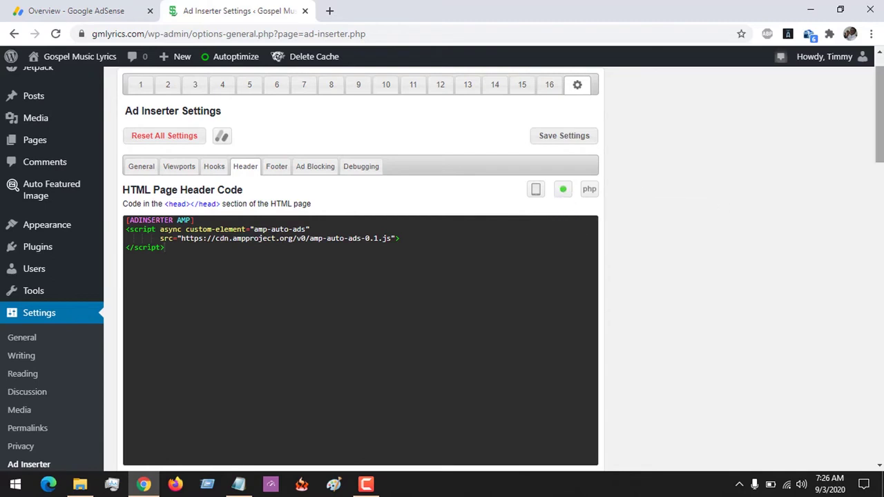
scroll(882, 99, "down", 3)
scroll(881, 99, "up", 4)
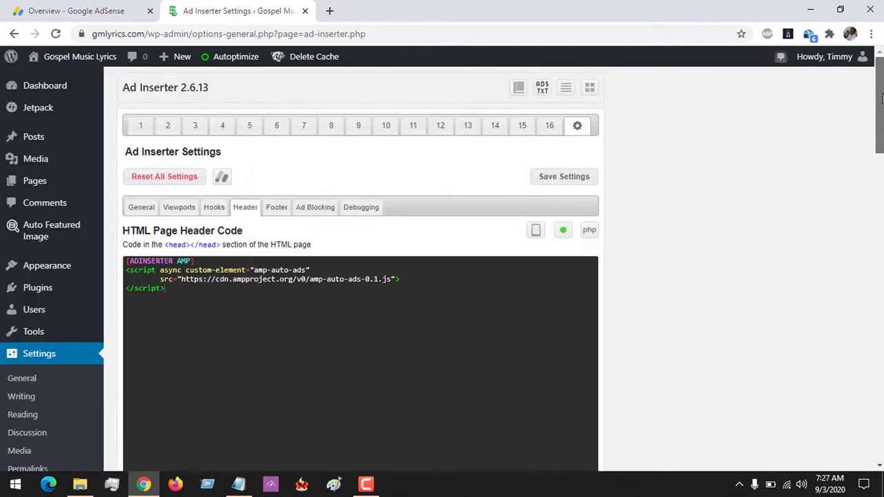
left_click(558, 182)
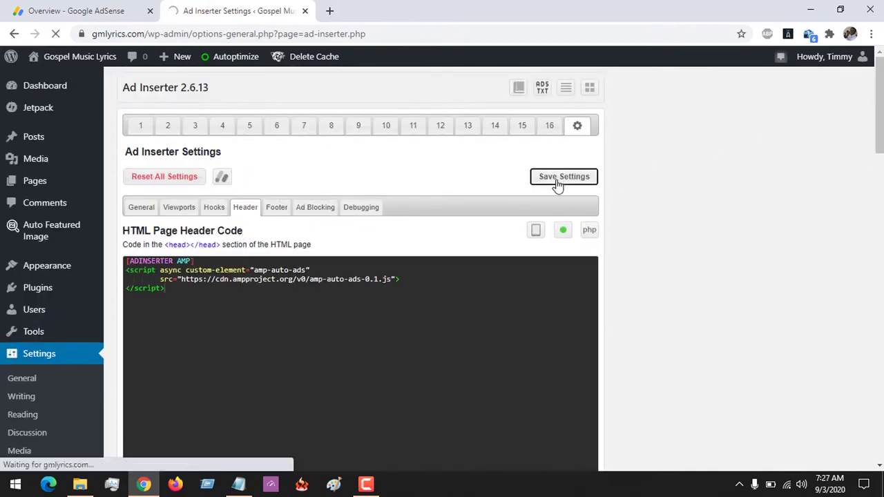
- Expand Step 2 on the AdSense AMP code page and select the amp-auto-ads code
left_click(87, 11)
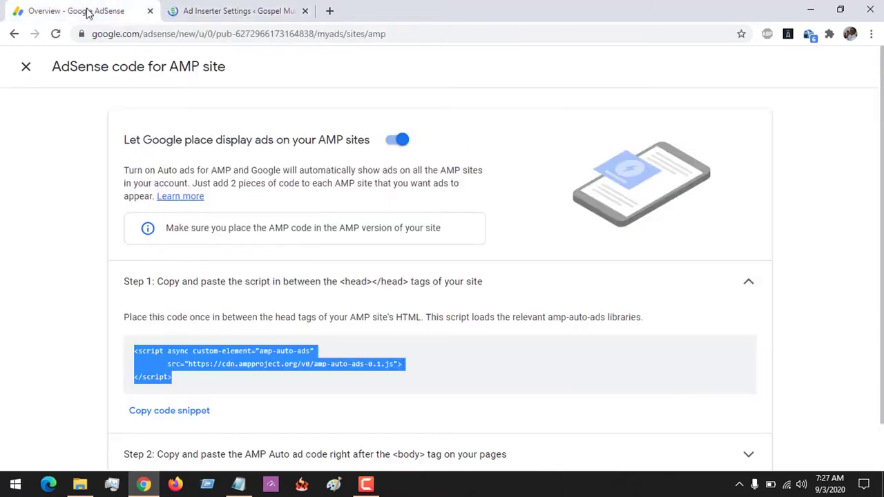
scroll(838, 366, "down", 1)
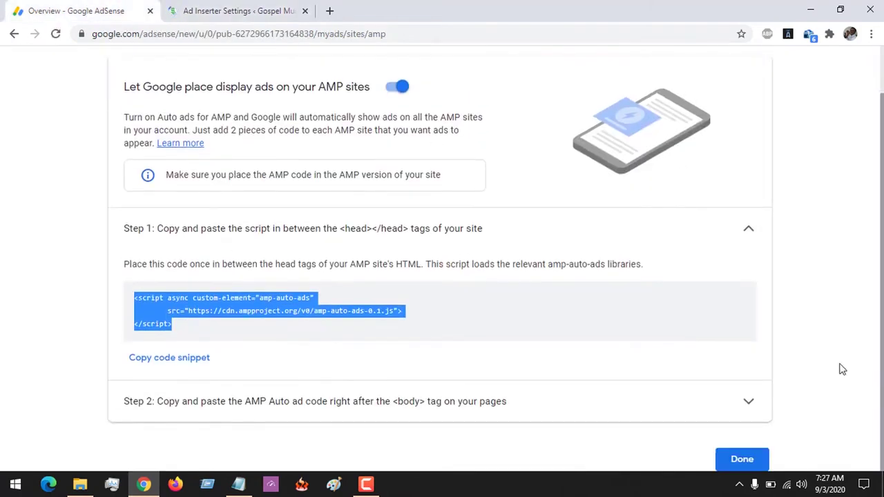
left_click(391, 407)
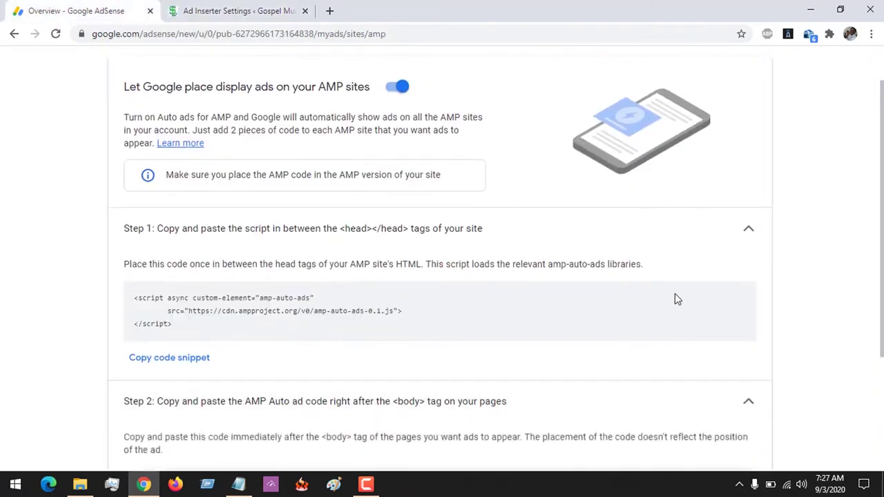
scroll(660, 314, "down", 2)
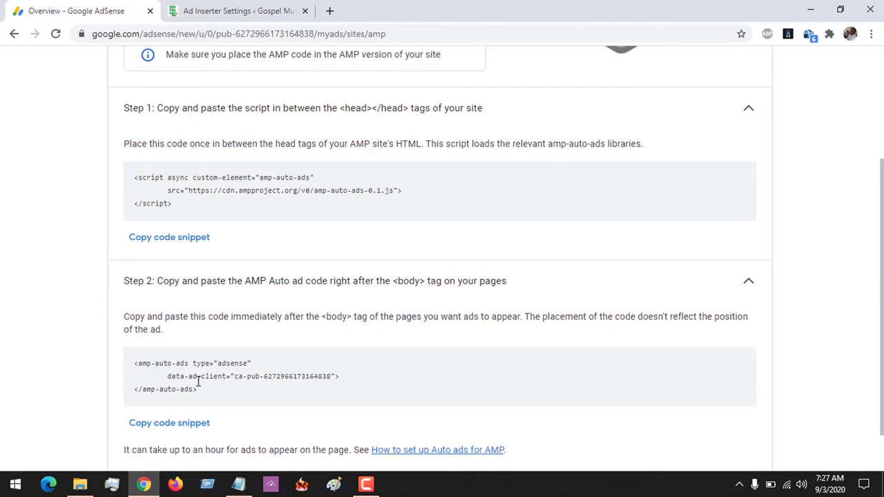
left_click_drag(201, 394, 139, 366)
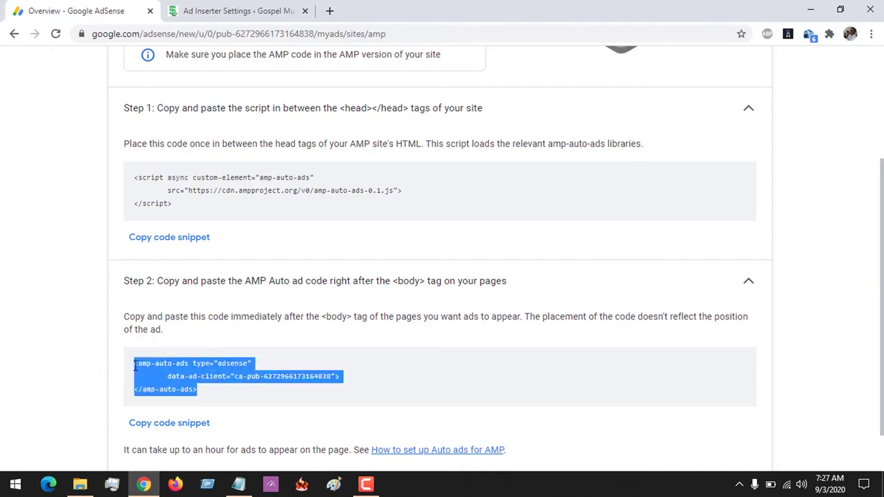
left_click(238, 11)
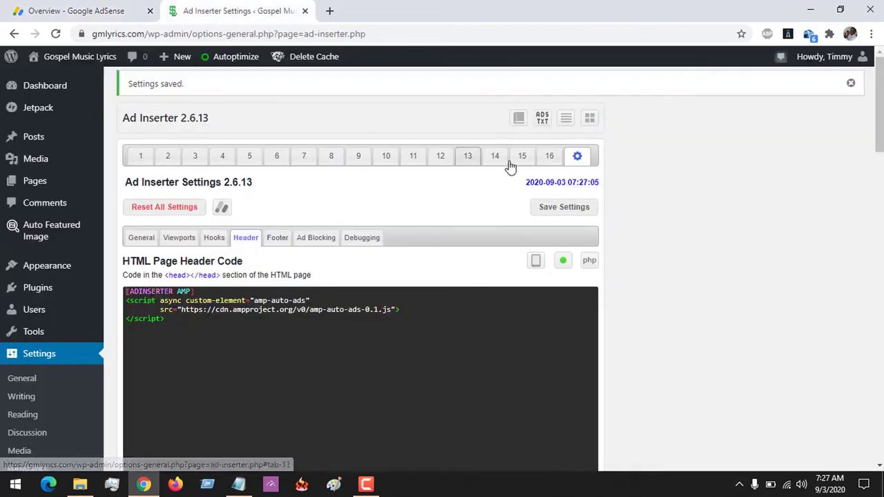
- Paste the amp-auto-ads code into Block 1 and type [ADINSERTER AMP] on the line above it
left_click(145, 158)
key("ctrl+v")
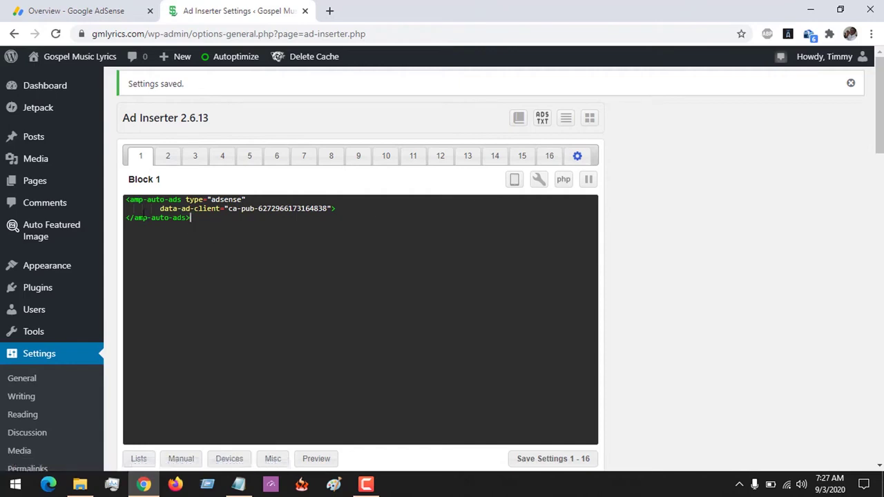
left_click(127, 199)
type("[")
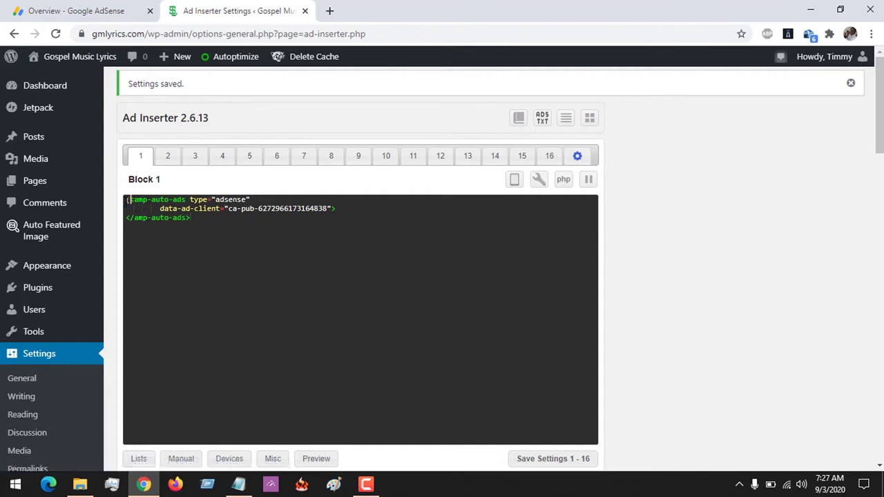
type("ADINSERTE")
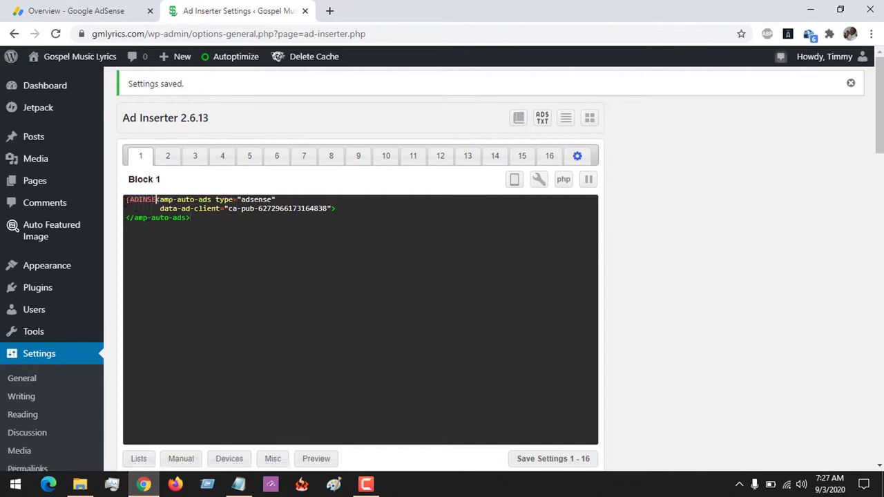
type("R AMP")
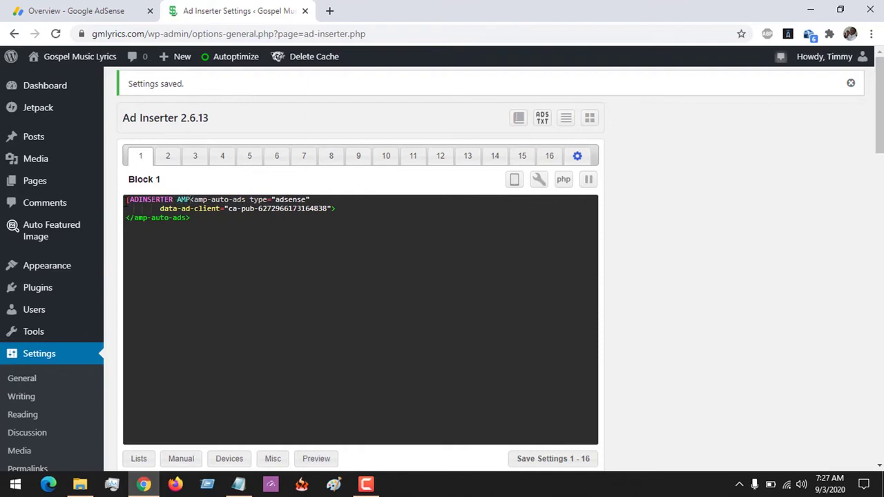
type("]")
key("Return")
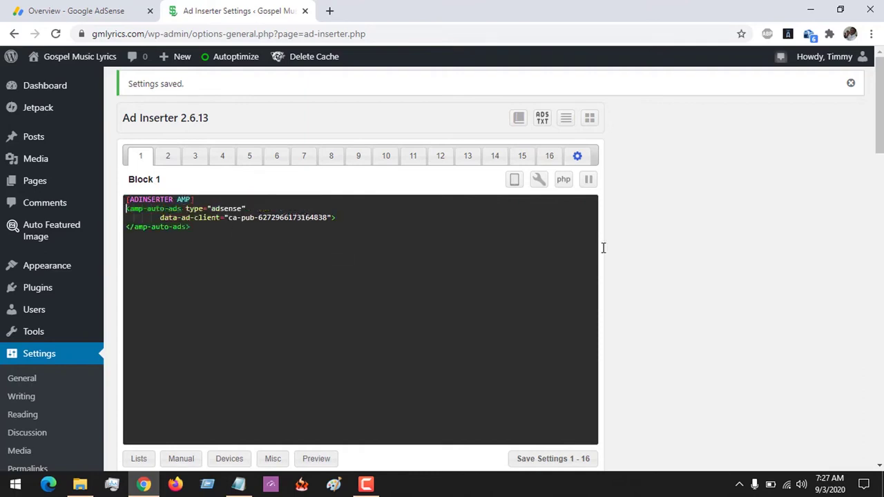
scroll(843, 175, "down", 2)
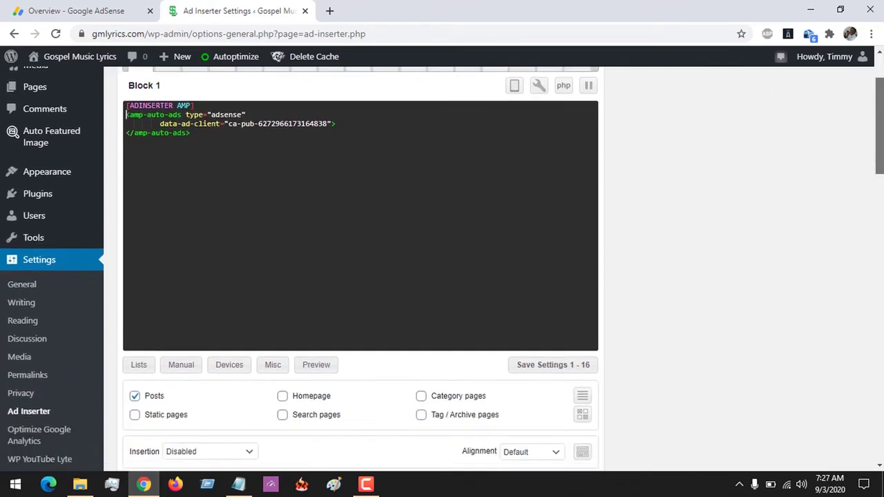
scroll(497, 262, "down", 1)
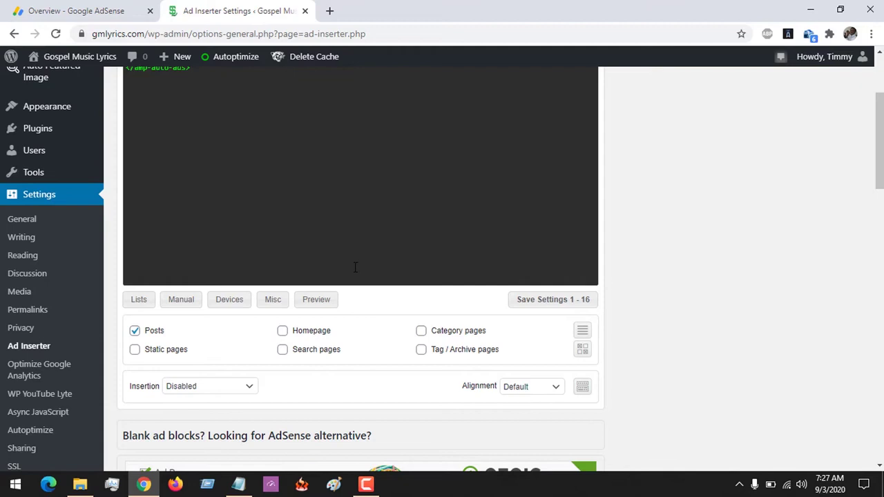
left_click_drag(880, 138, 880, 74)
- Close the AdSense AMP site code page and switch to the By ad unit view
left_click(60, 9)
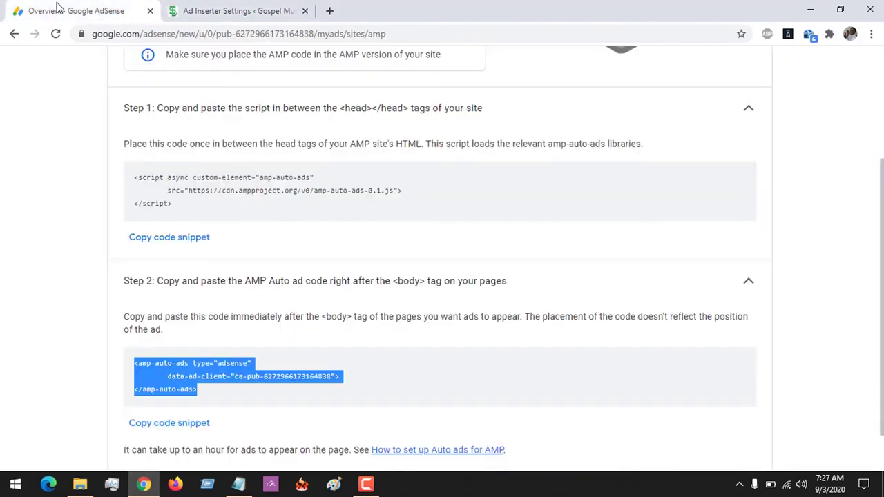
scroll(463, 149, "up", 3)
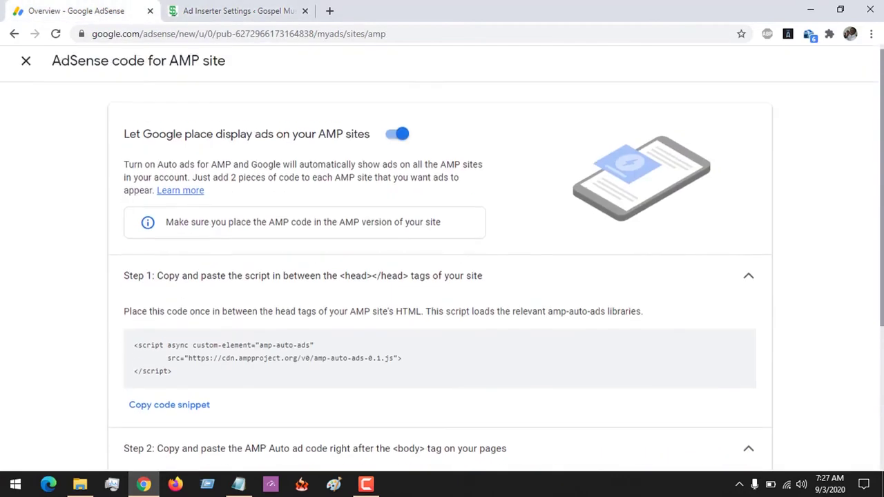
left_click(26, 69)
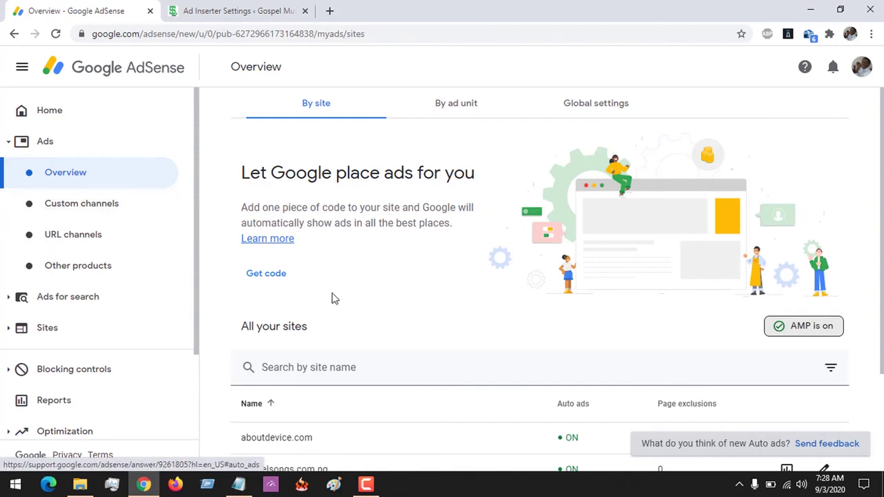
left_click(454, 109)
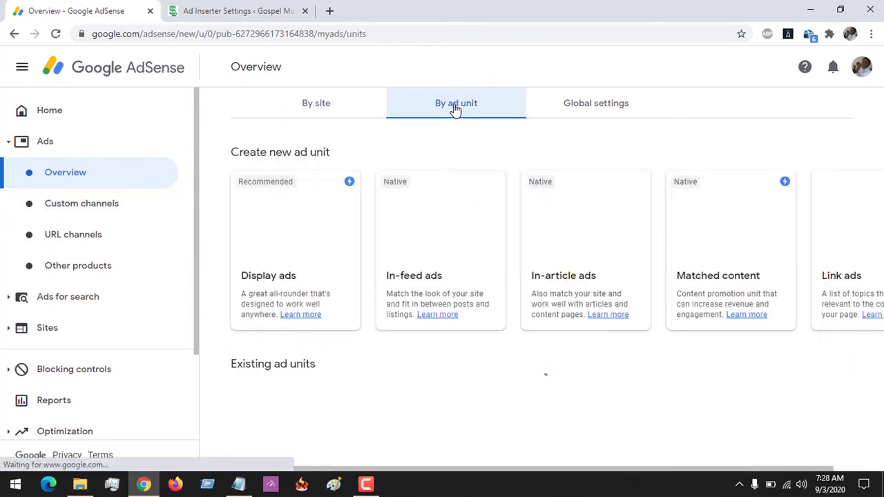
- Create a responsive display ad unit named amp after previewing square, horizontal and vertical shapes
left_click(299, 256)
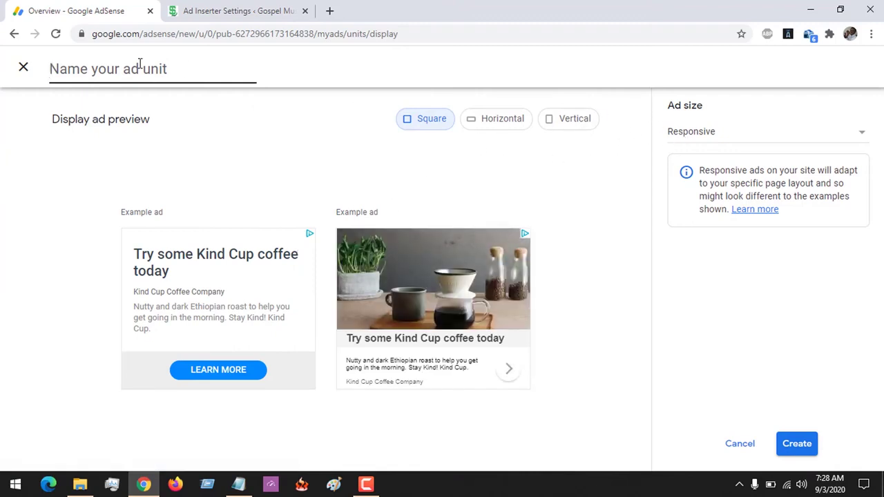
type("amp")
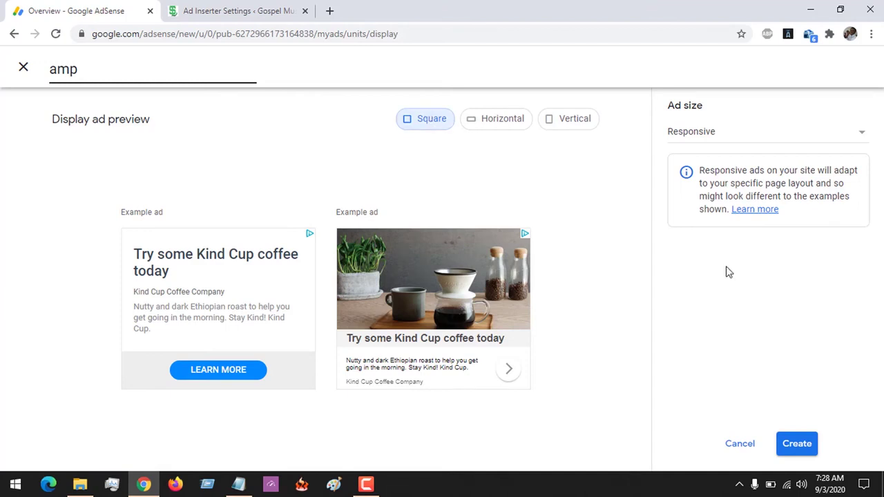
left_click(493, 122)
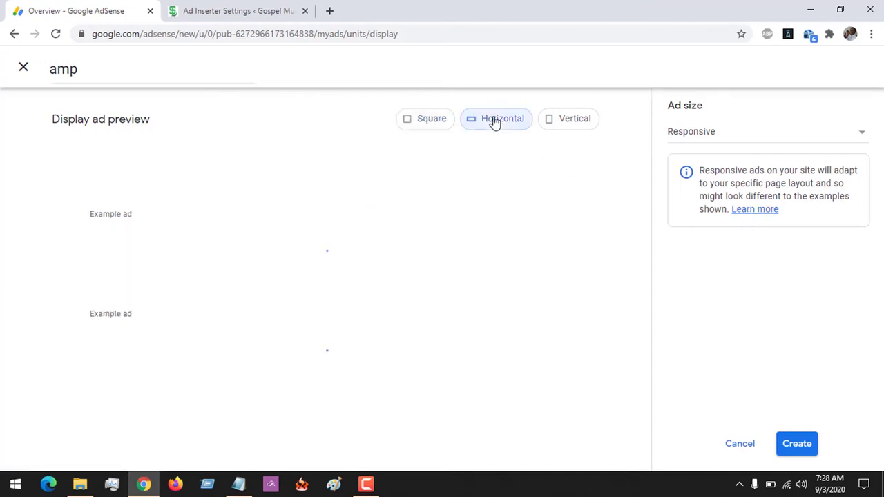
left_click(577, 119)
left_click(426, 115)
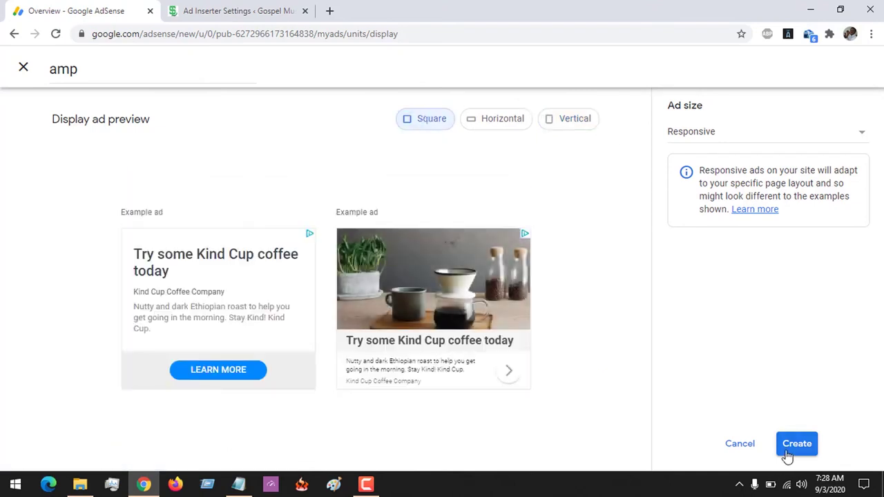
left_click(705, 137)
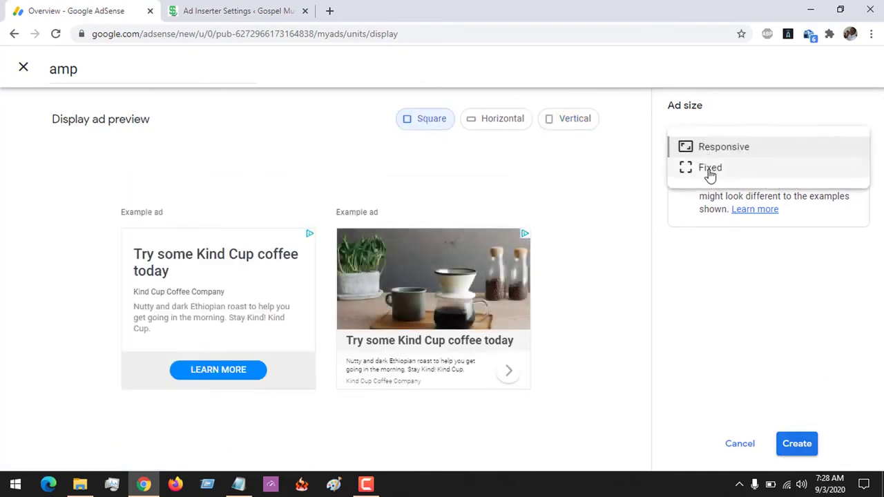
left_click(797, 448)
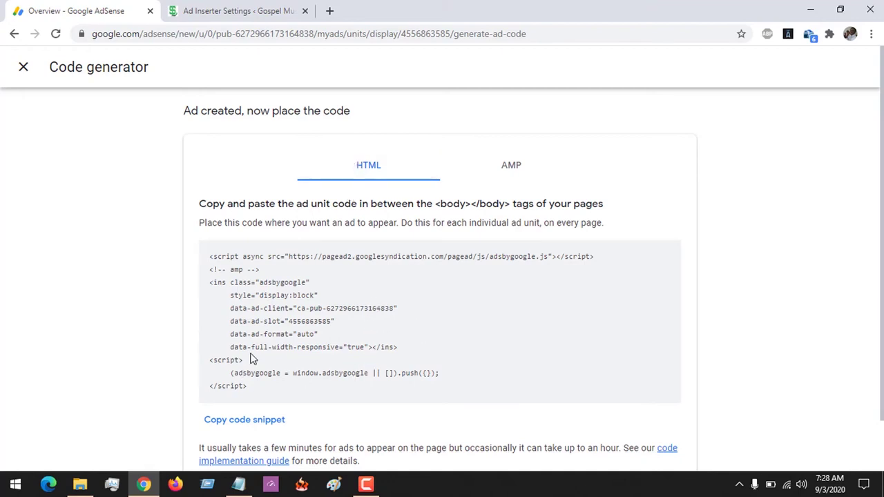
- Switch the amp unit's ad code to its AMP version and select the whole amp-ad block
left_click_drag(252, 394, 204, 258)
left_click(525, 324)
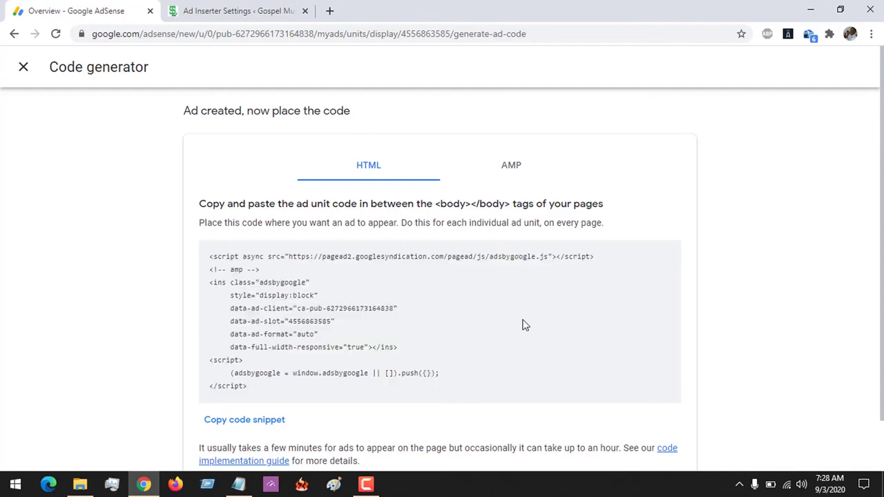
left_click(511, 169)
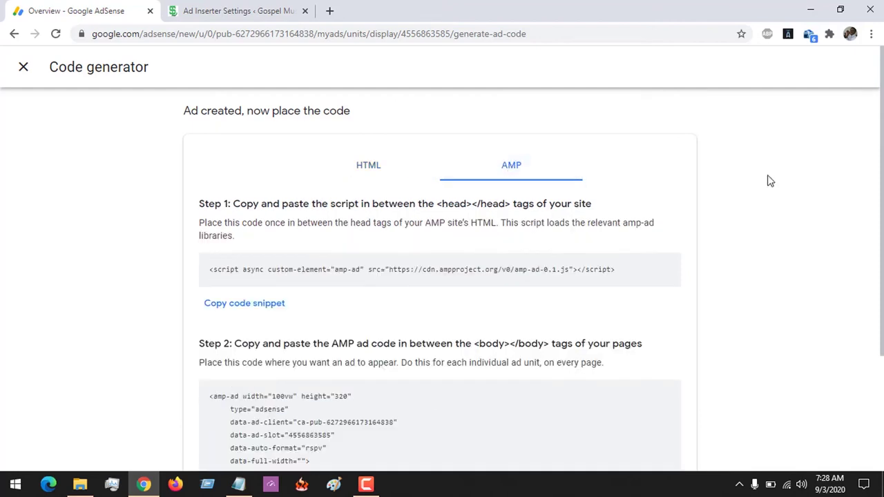
scroll(735, 217, "down", 1)
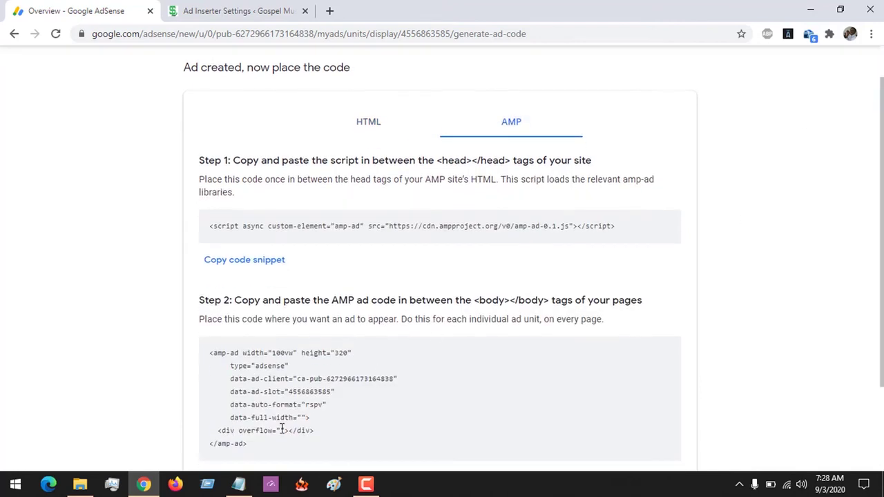
left_click_drag(249, 444, 209, 355)
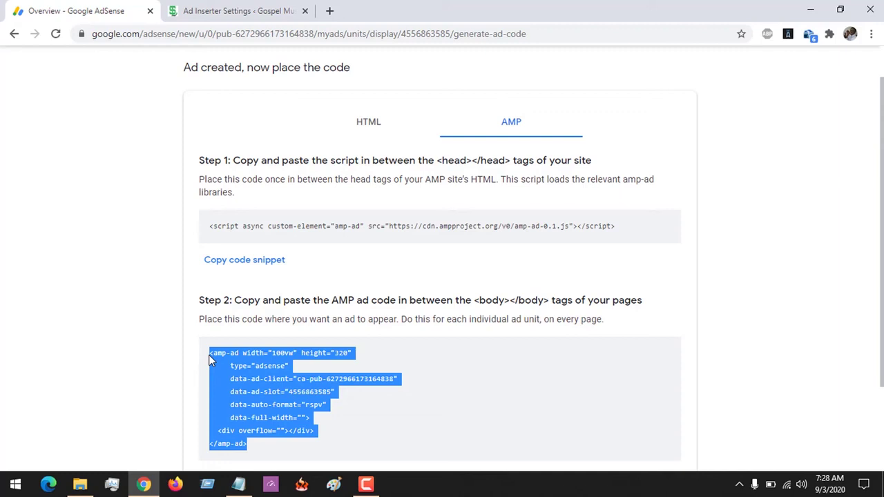
left_click(233, 10)
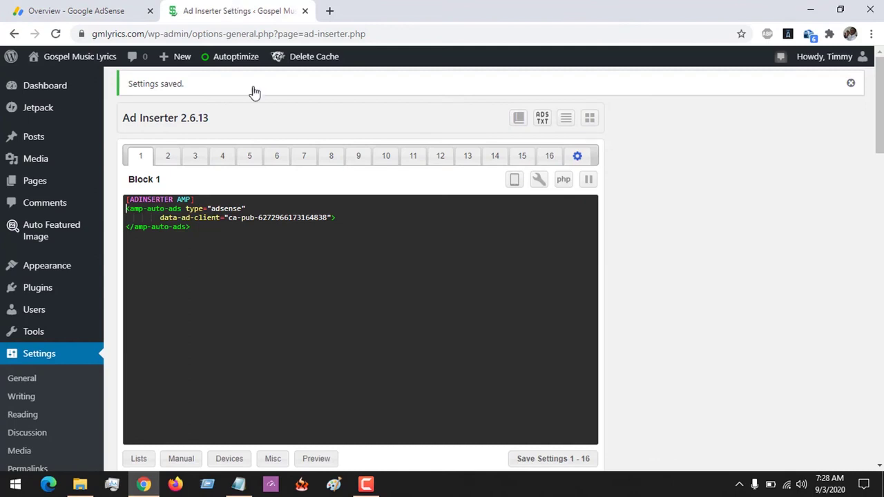
- Copy the amp-ad code into Block 2 and add an [ADINSERTER AMP] line above it
left_click(168, 156)
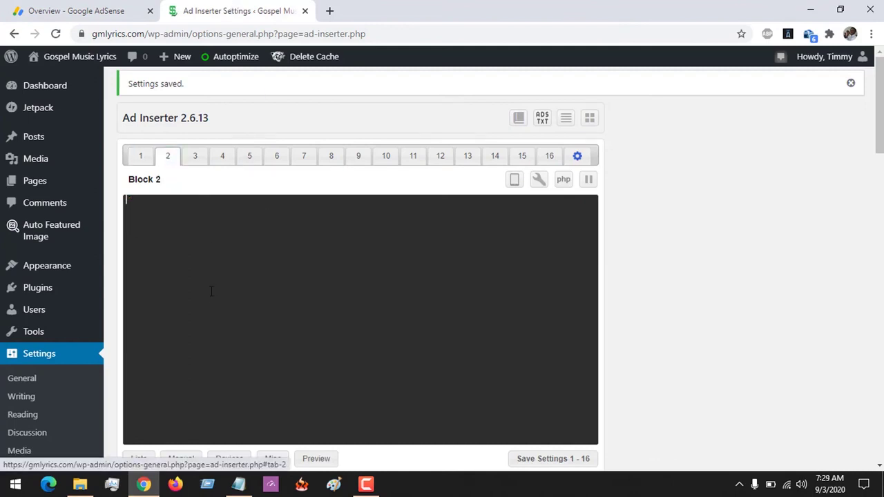
left_click(76, 10)
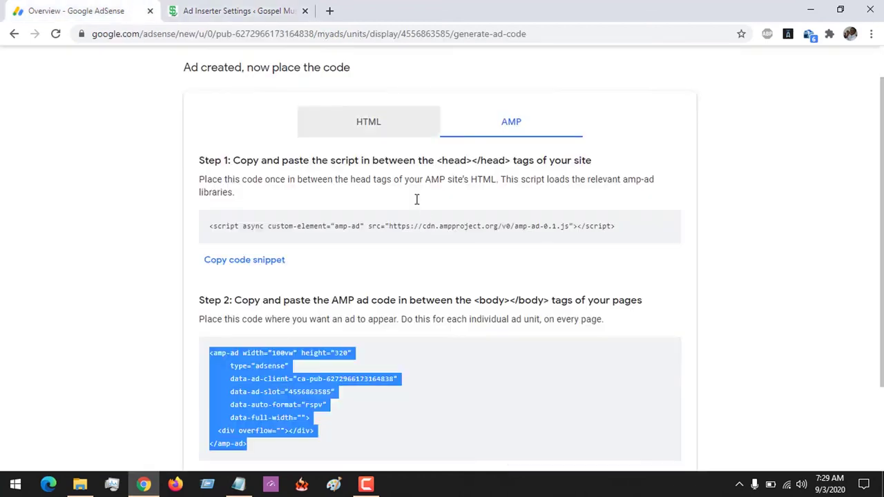
right_click(262, 371)
left_click(286, 382)
left_click(207, 13)
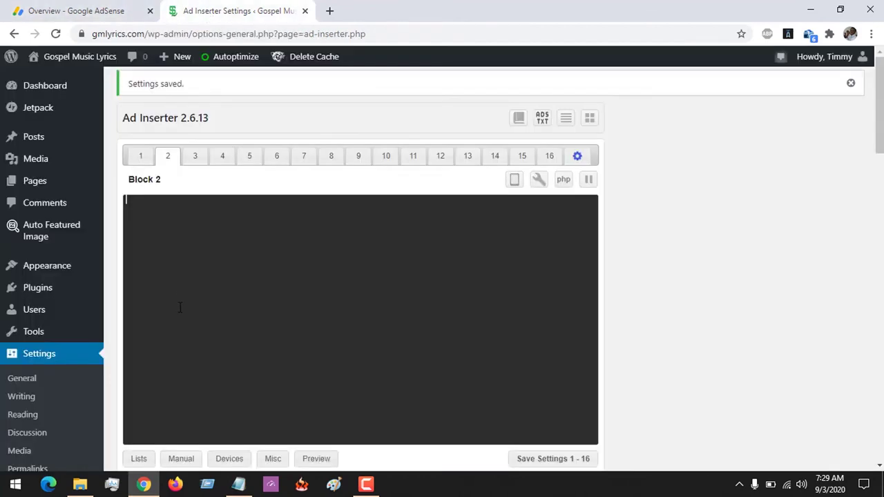
key("ctrl+v")
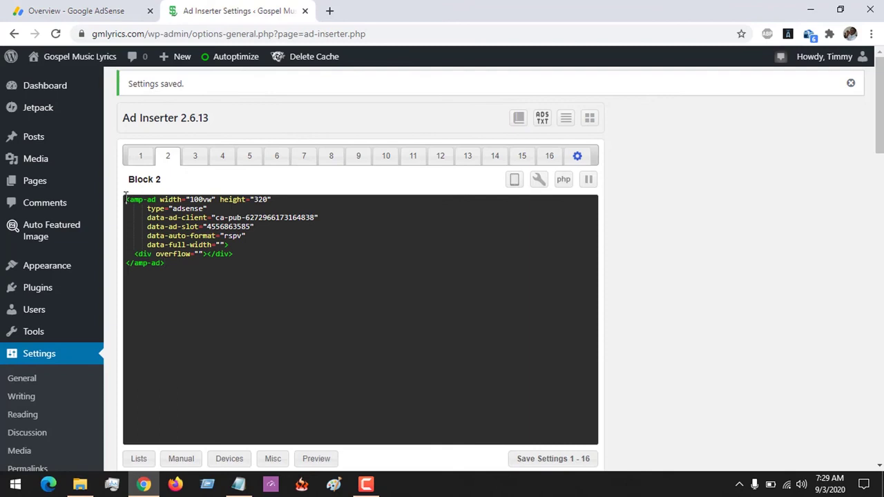
type("[ADINSE")
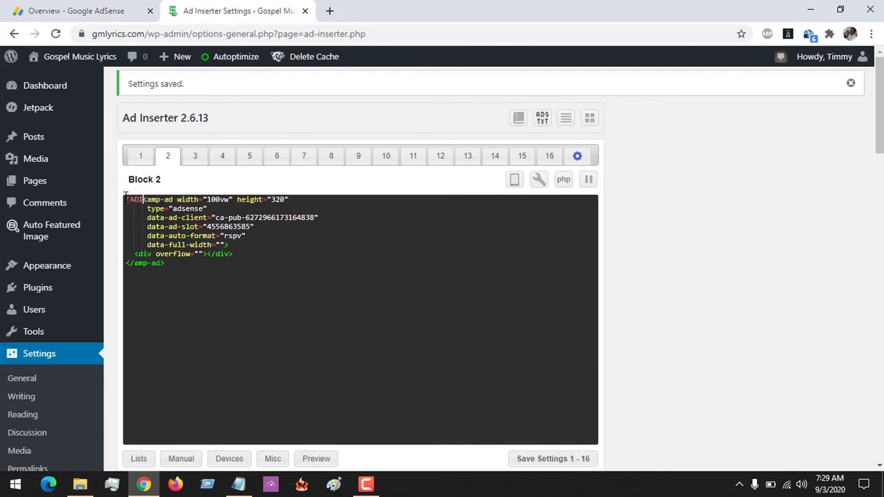
type("RTER AM")
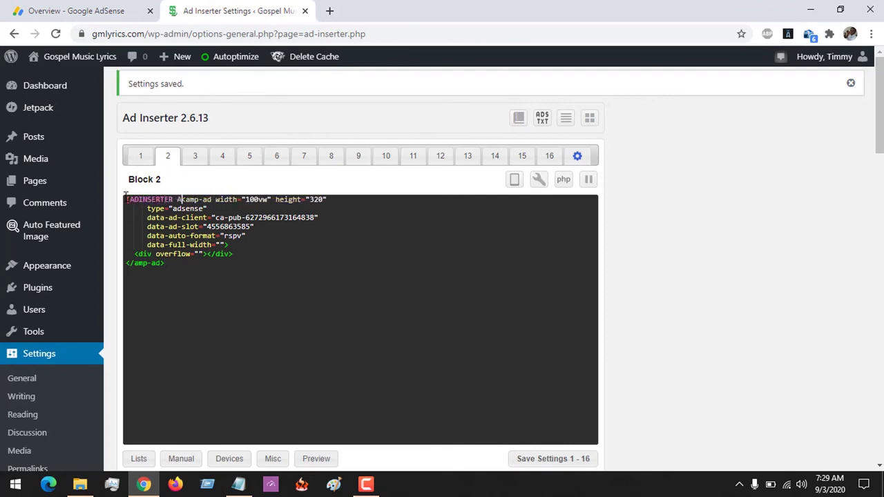
type("P")
type("]")
key("Return")
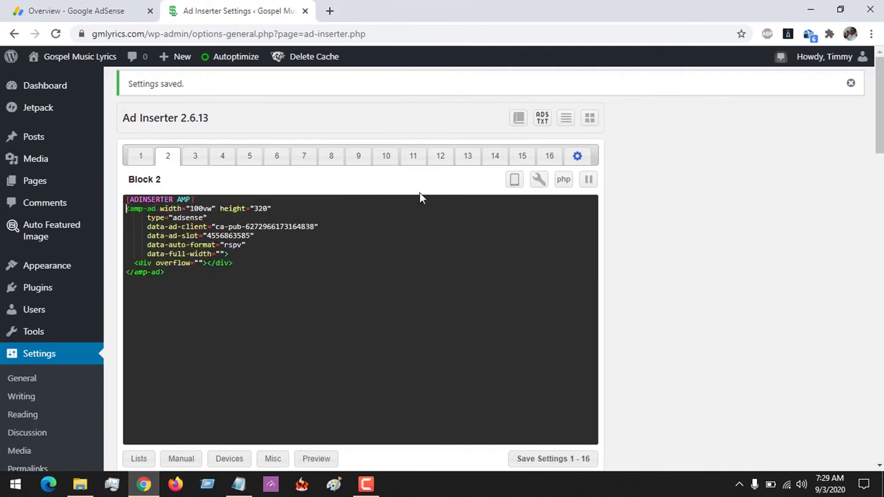
- Set Block 2's insertion to Before content and enable it on the Homepage alongside Posts
scroll(878, 110, "down", 3)
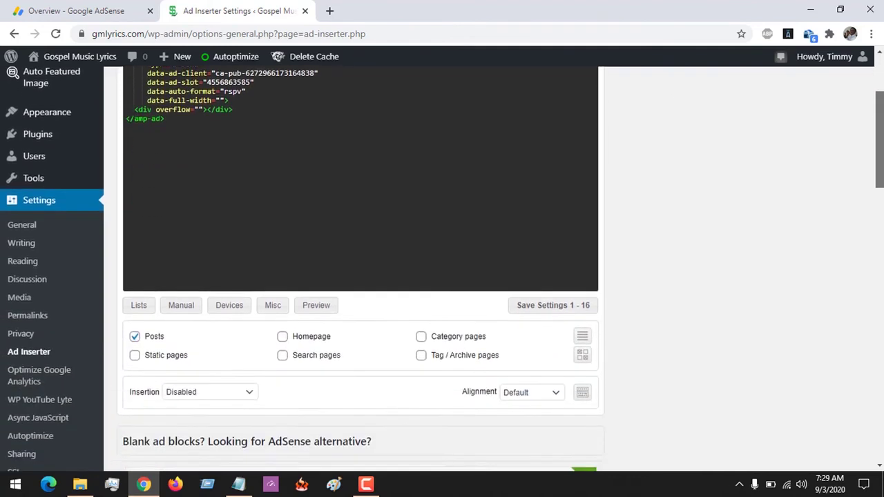
scroll(879, 138, "up", 1)
scroll(879, 138, "down", 2)
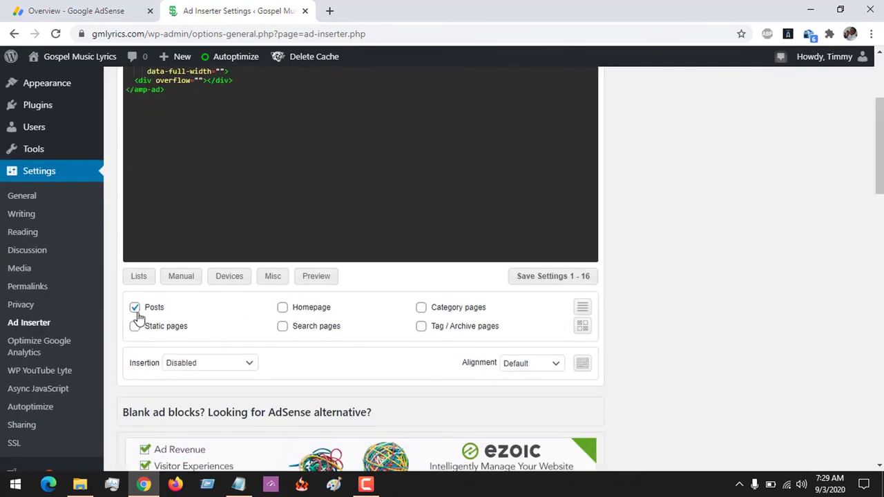
left_click(181, 363)
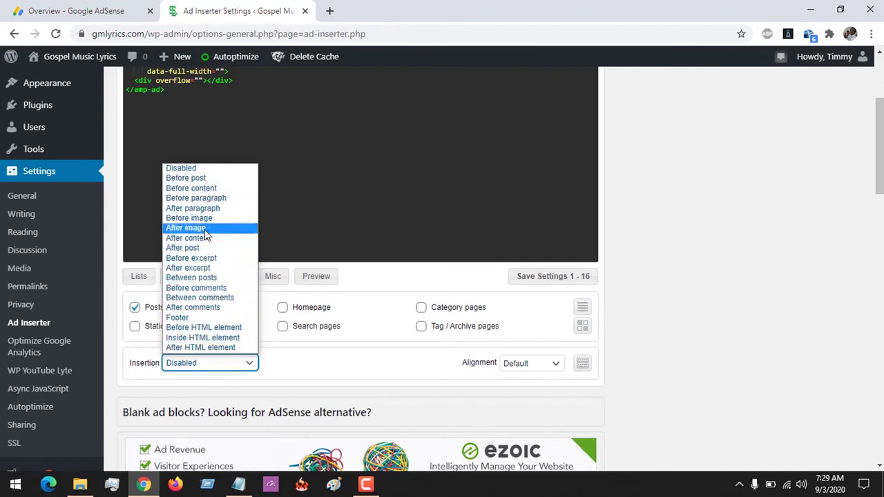
left_click(189, 189)
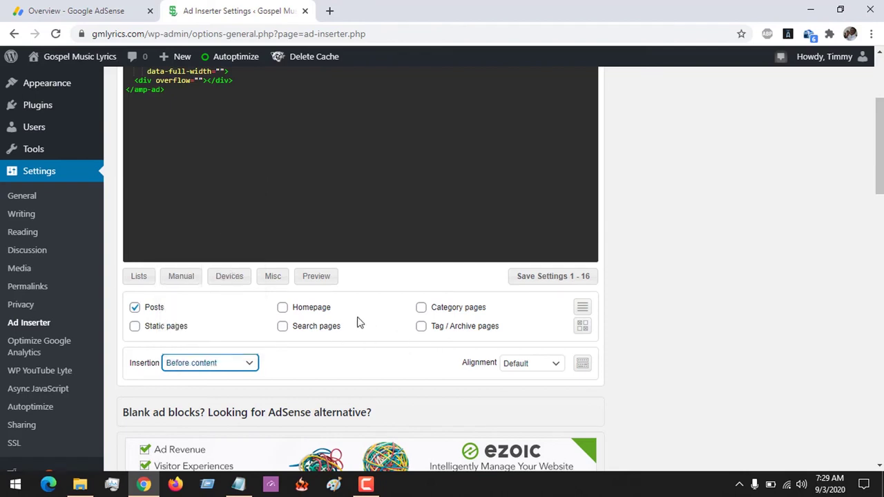
left_click(282, 307)
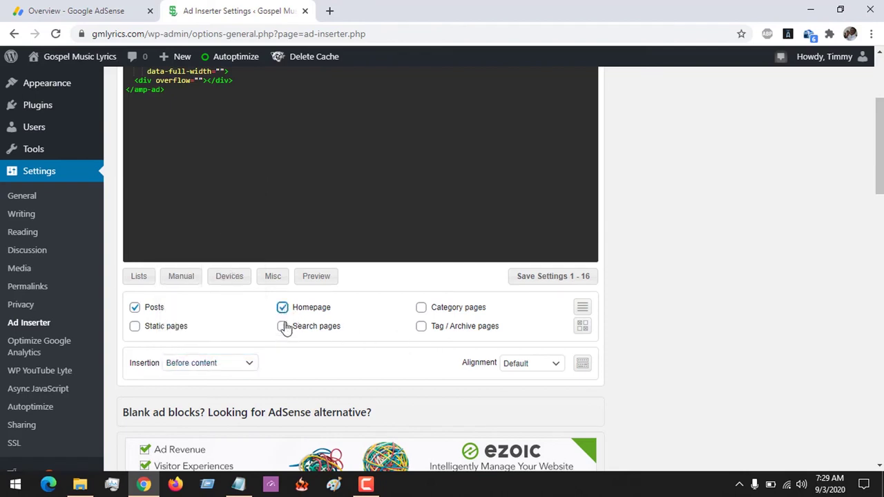
left_click(283, 308)
scroll(608, 297, "up", 1)
scroll(549, 266, "down", 1)
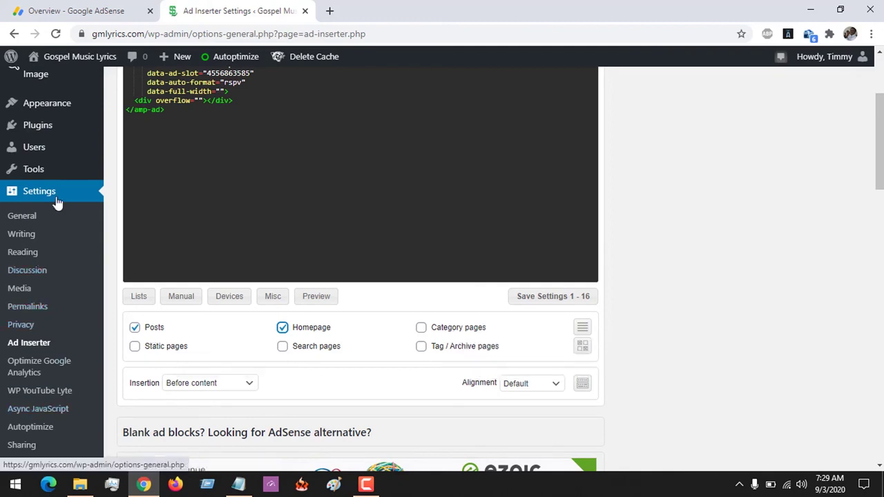
- Open the Appearance > Widgets page in a new browser tab
mouse_move(83, 107)
right_click(128, 145)
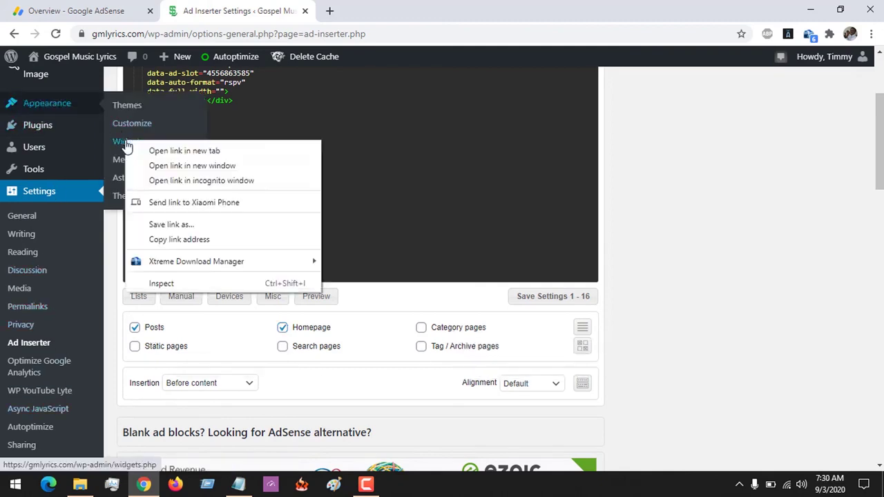
left_click(148, 149)
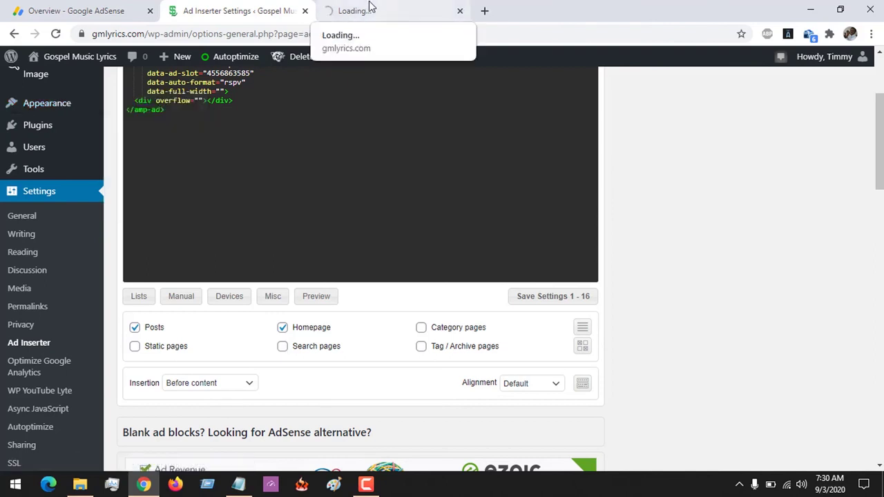
left_click_drag(880, 118, 882, 82)
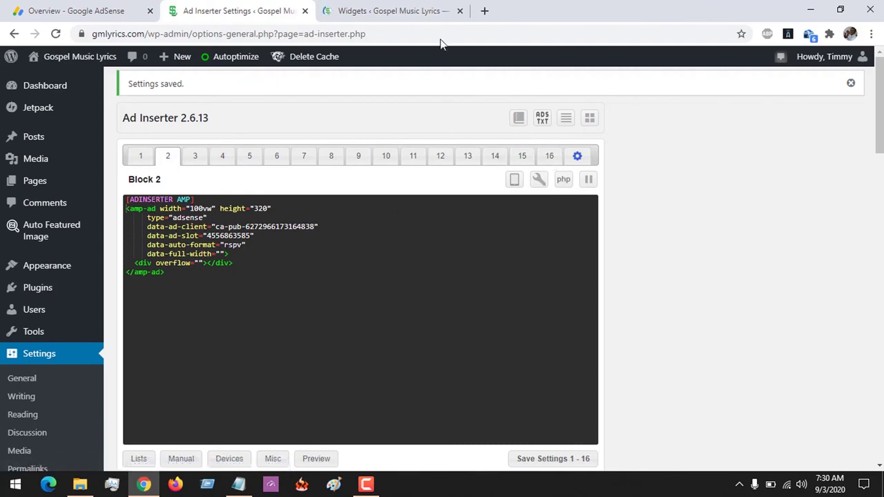
left_click(397, 11)
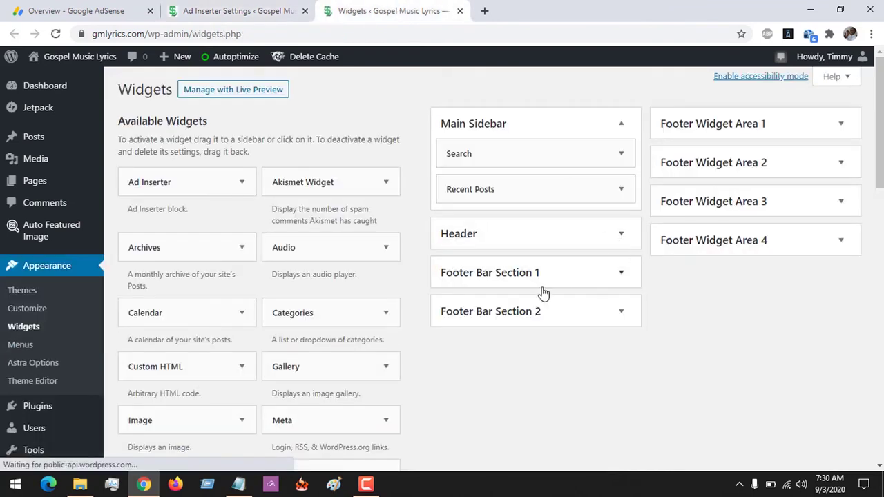
- Add an Ad Inserter widget showing 8 - Block 8 to the Main Sidebar, then return to Ad Inserter
left_click_drag(199, 174, 504, 216)
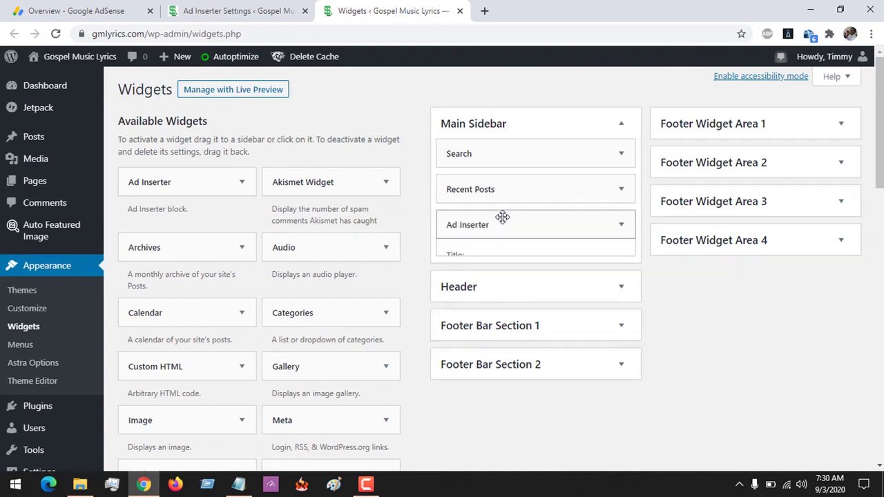
left_click(509, 312)
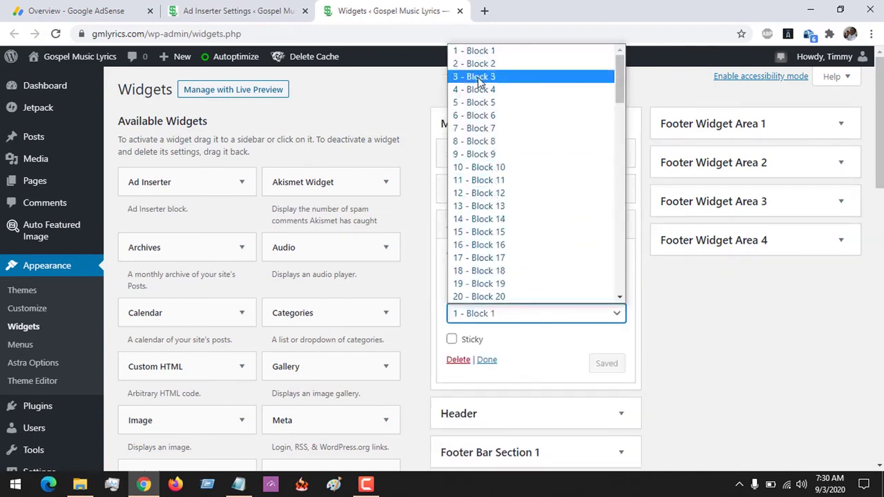
left_click(481, 142)
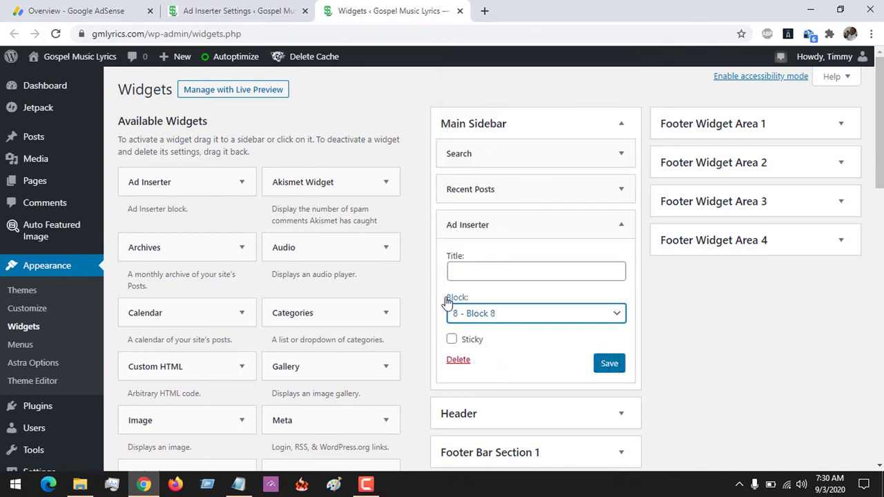
left_click(255, 6)
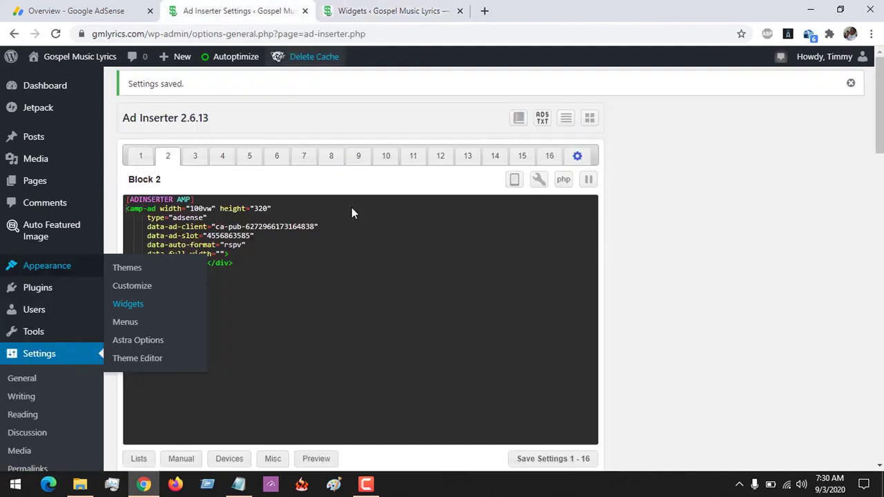